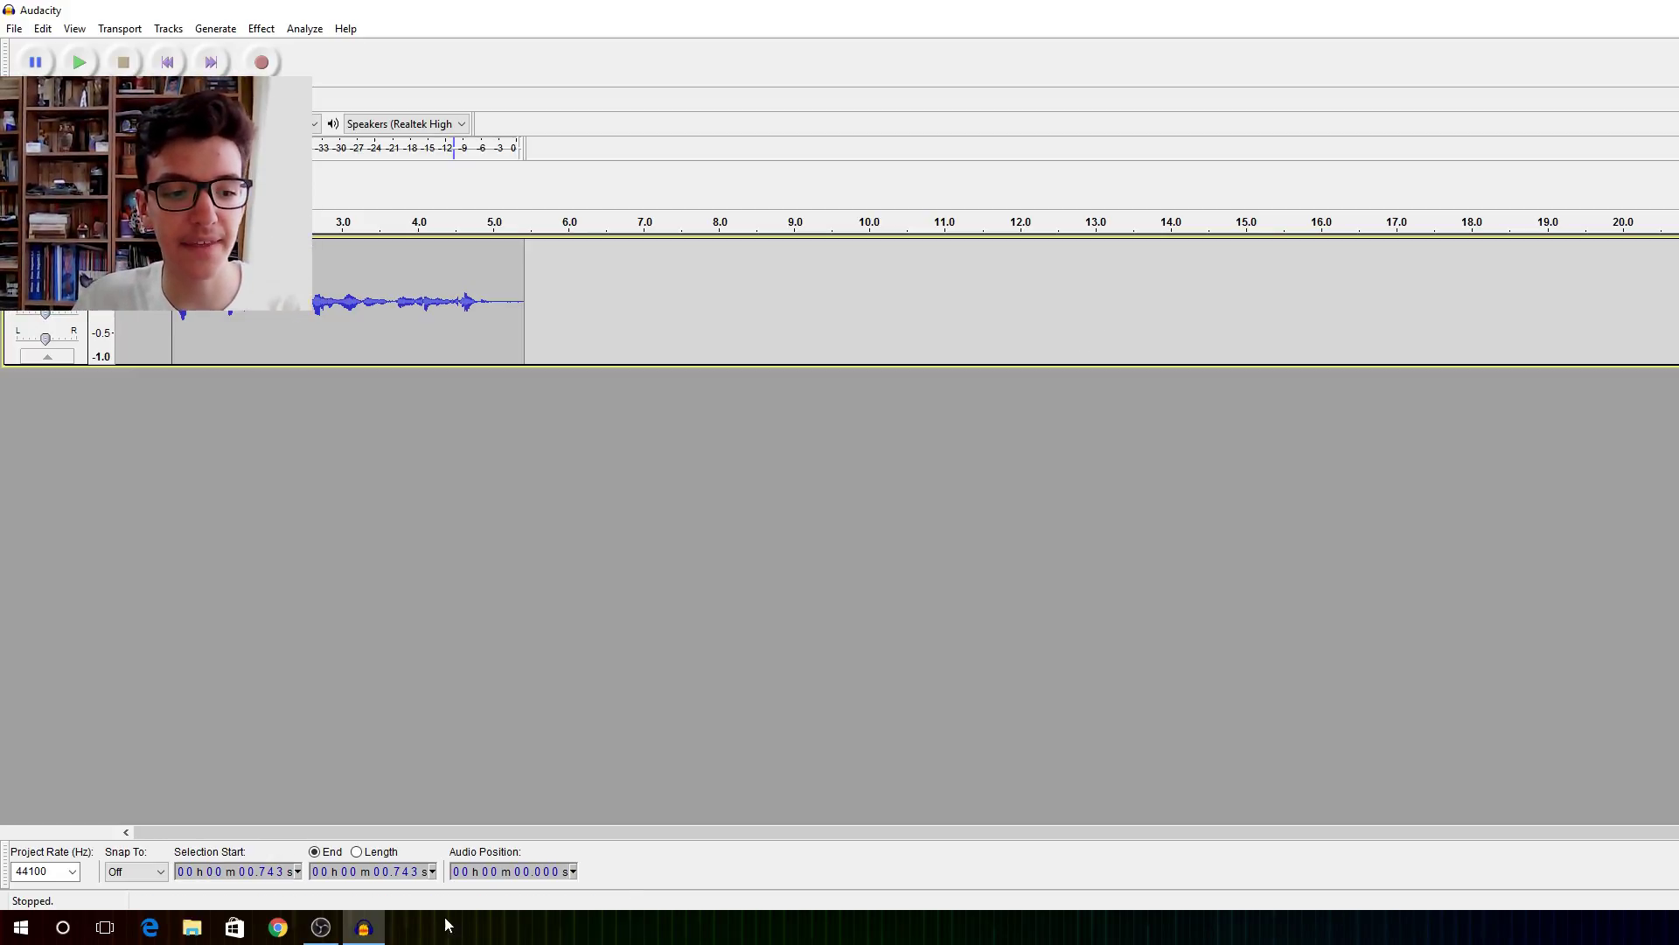
left_click(319, 927)
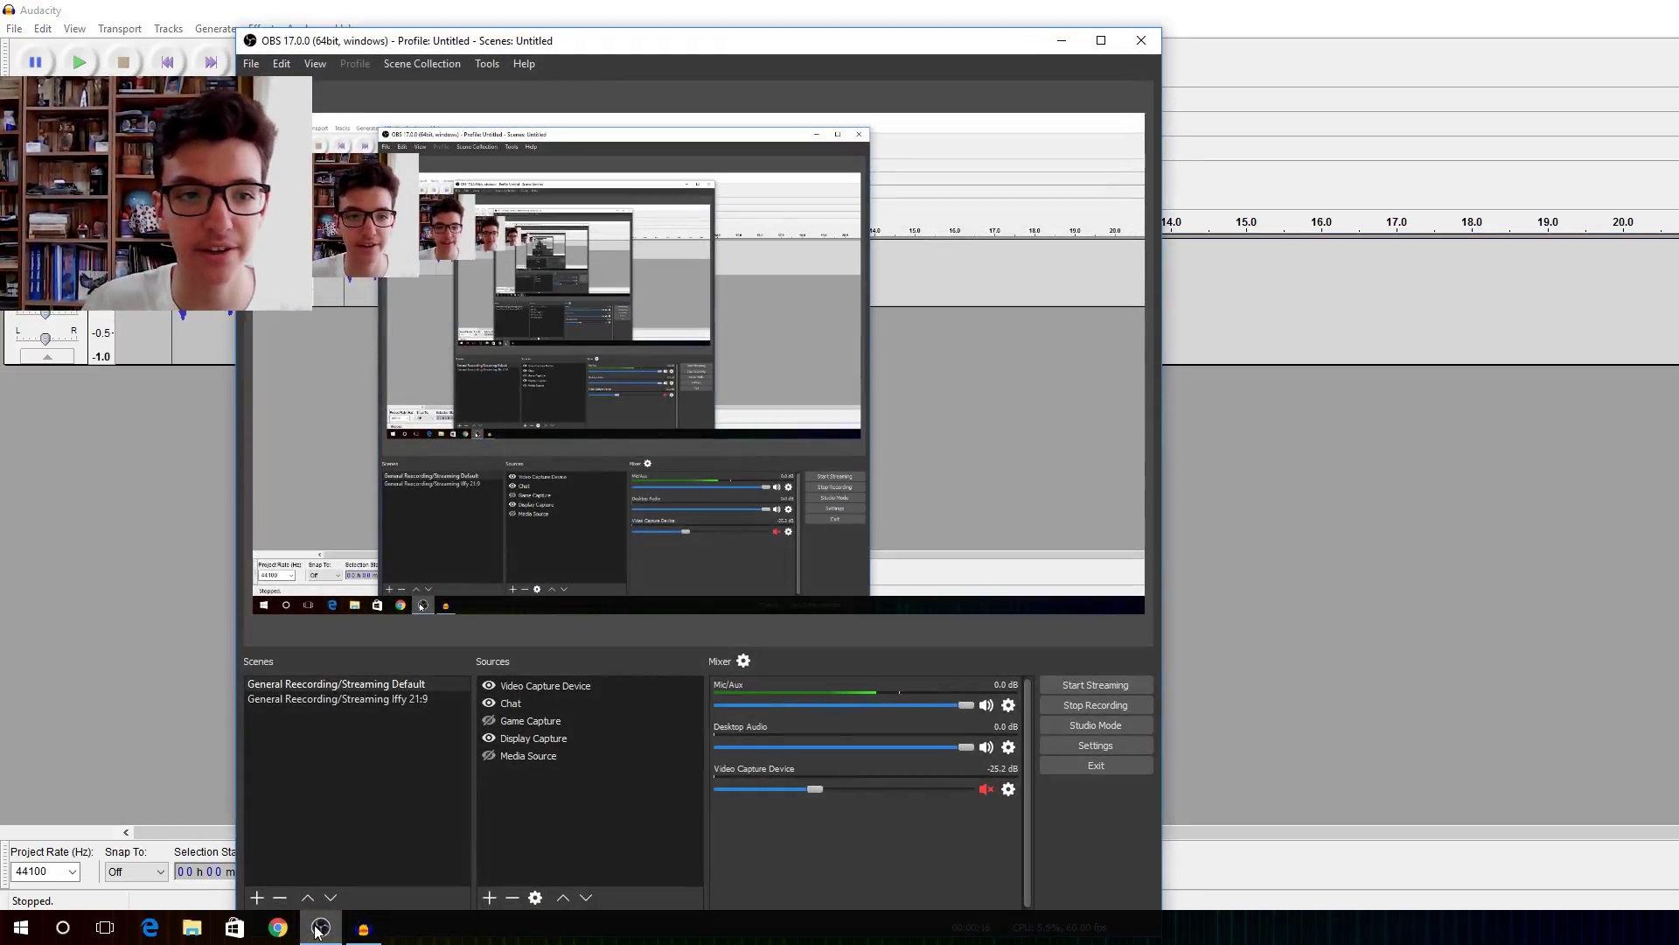
left_click(319, 928)
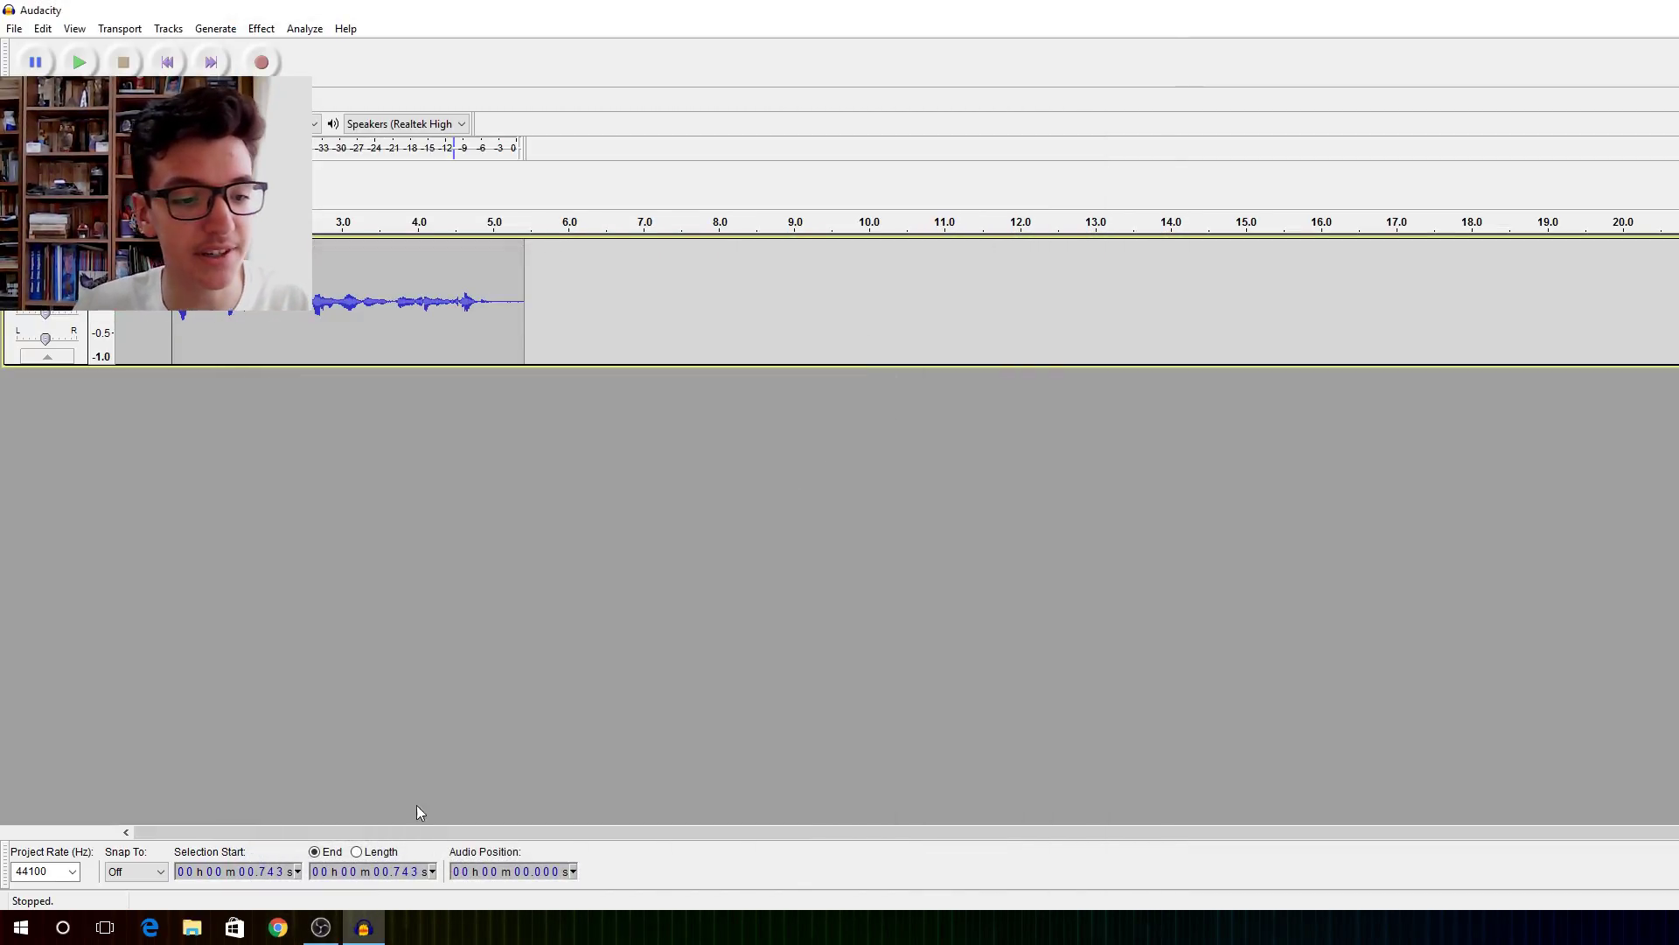
Listen to the clip, zoom in, and select the noise-only stretch at about 0.28–0.73 s.
left_click(78, 63)
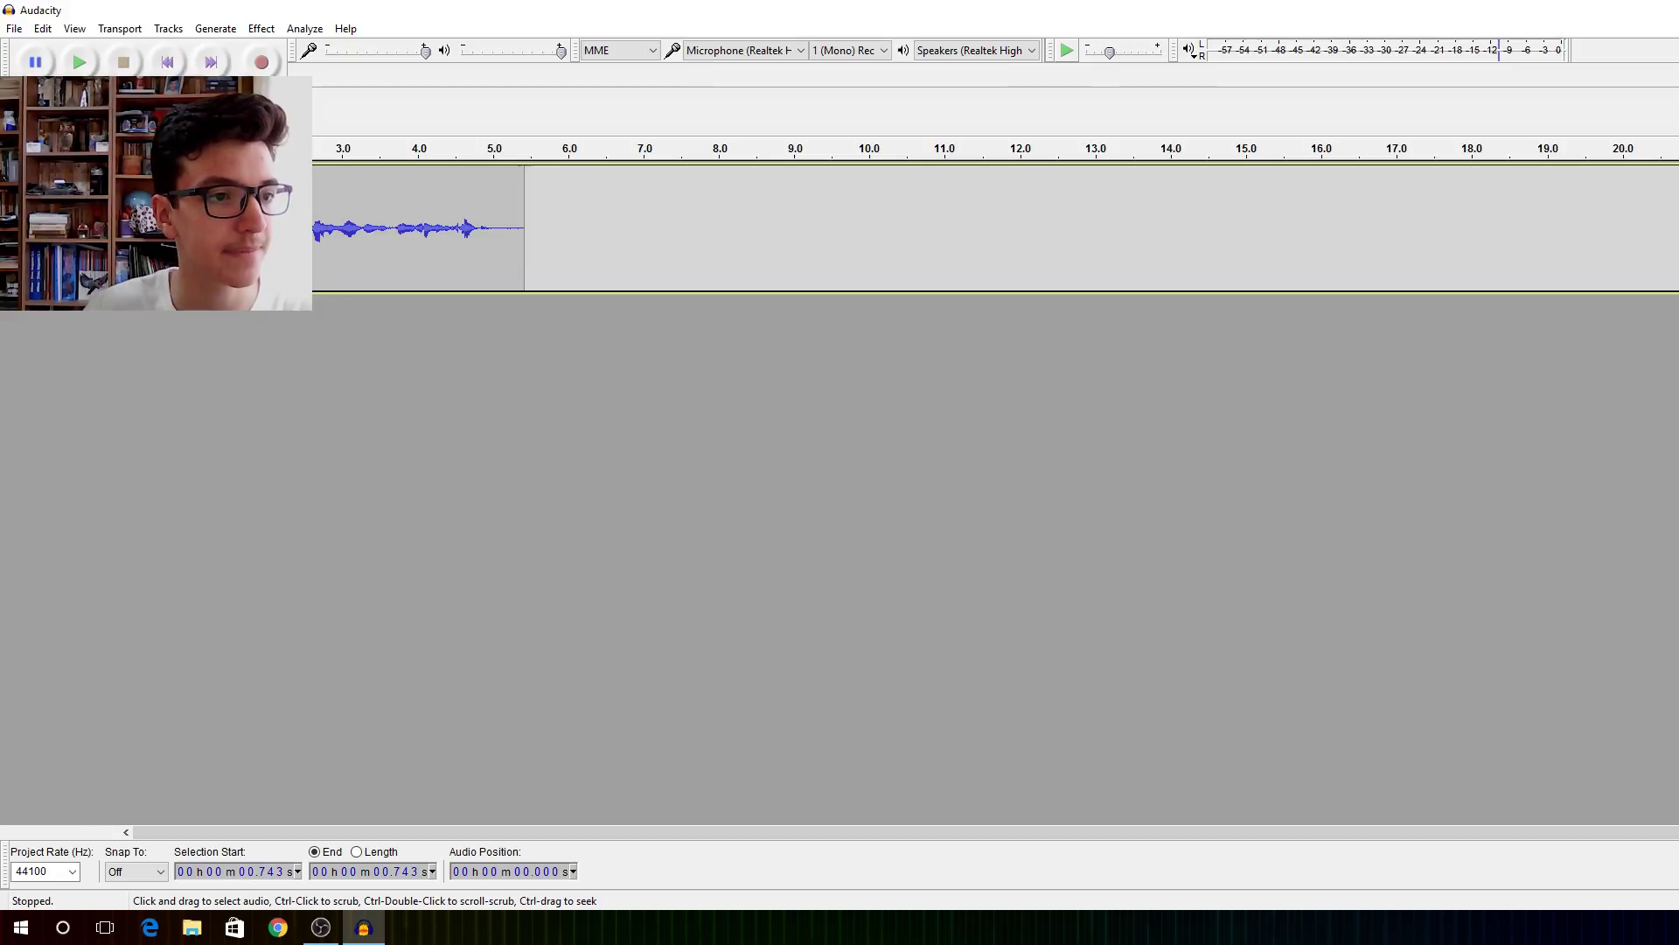
key("ctrl+1")
key("ctrl+1")
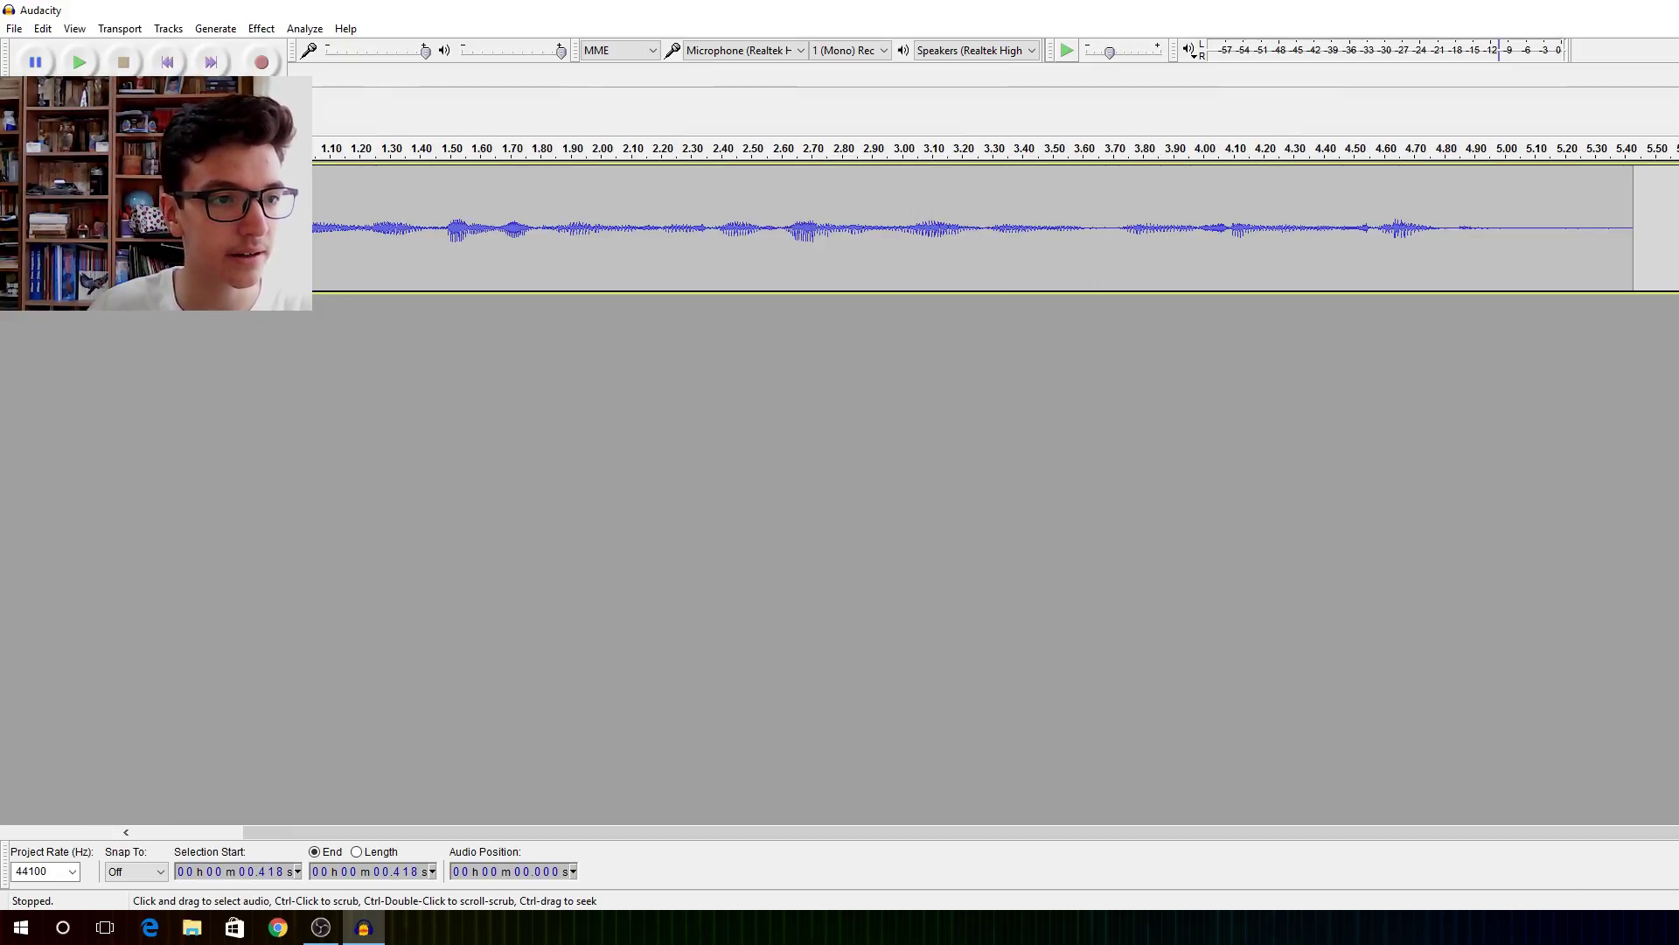
key("space")
key("space")
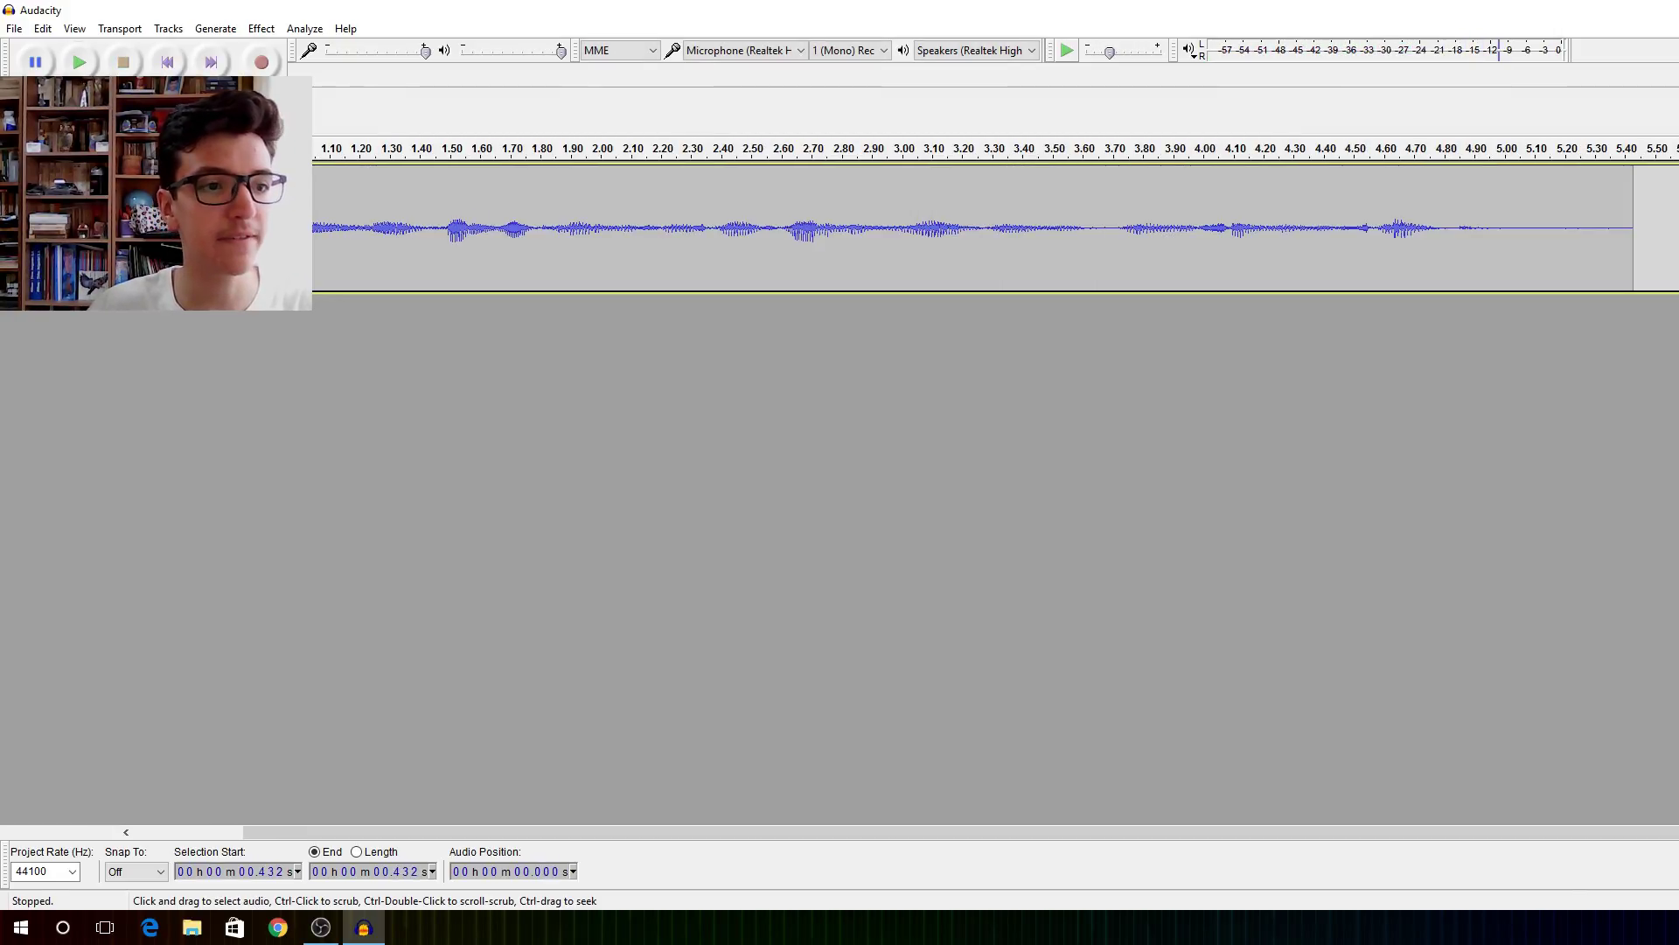
mouse_move(220, 228)
left_mouse_down()
mouse_move(53, 228)
mouse_move(187, 227)
left_mouse_up()
Capture the selected silent opening as the Noise Reduction noise profile.
left_click(261, 28)
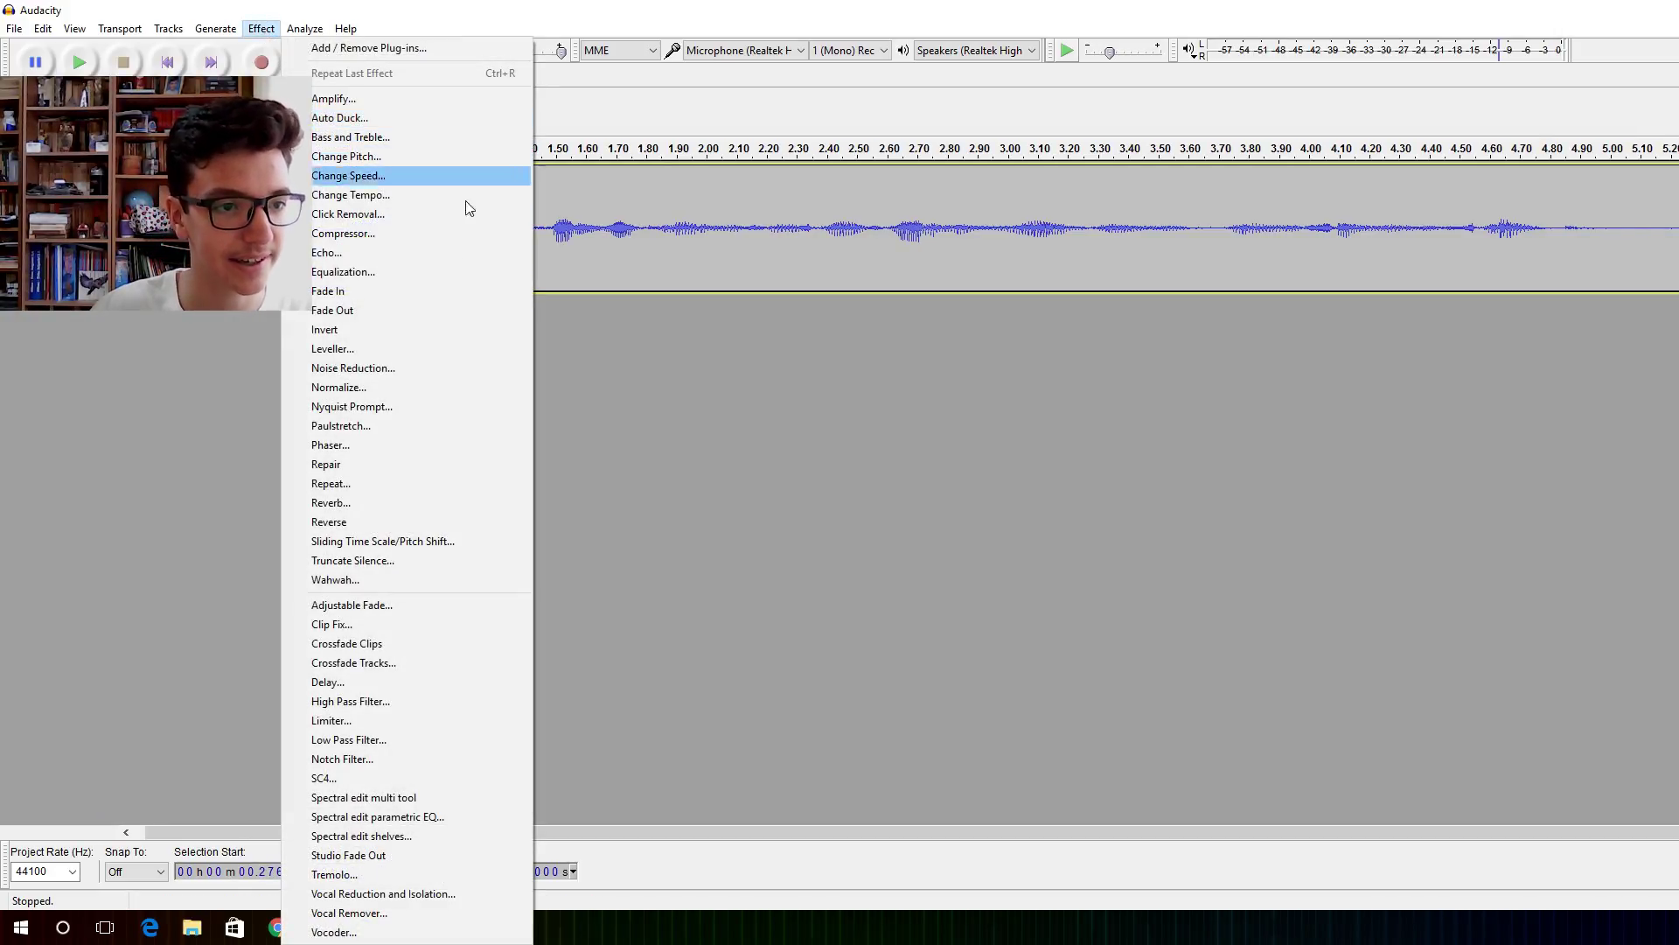
left_click(412, 368)
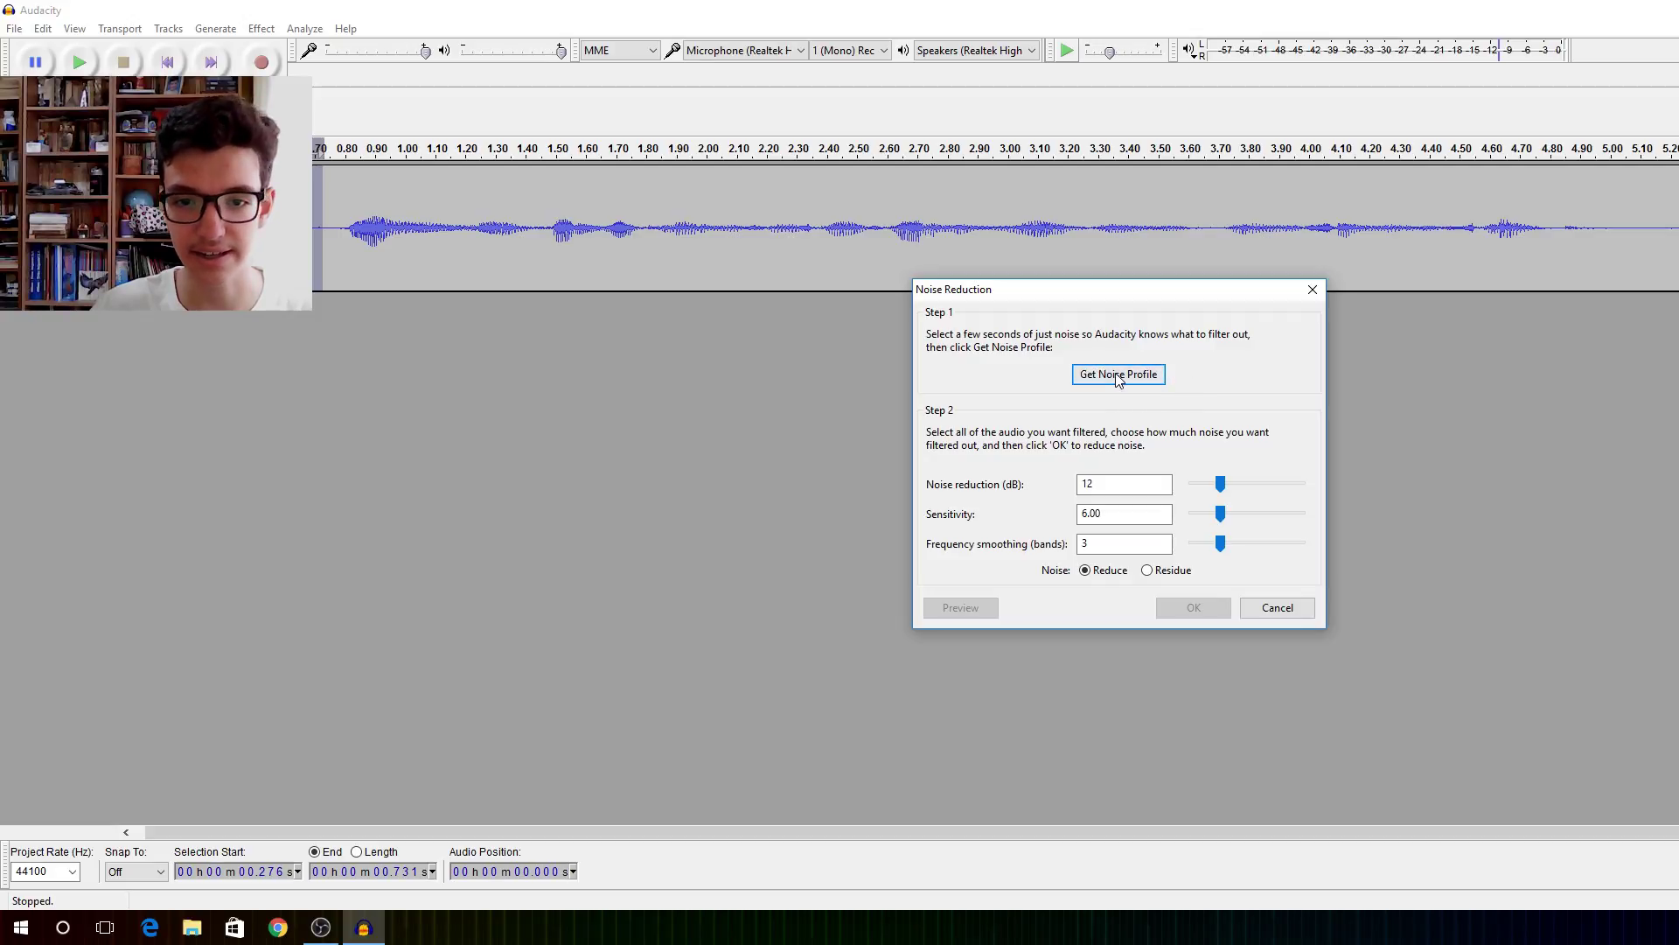
left_click(1118, 375)
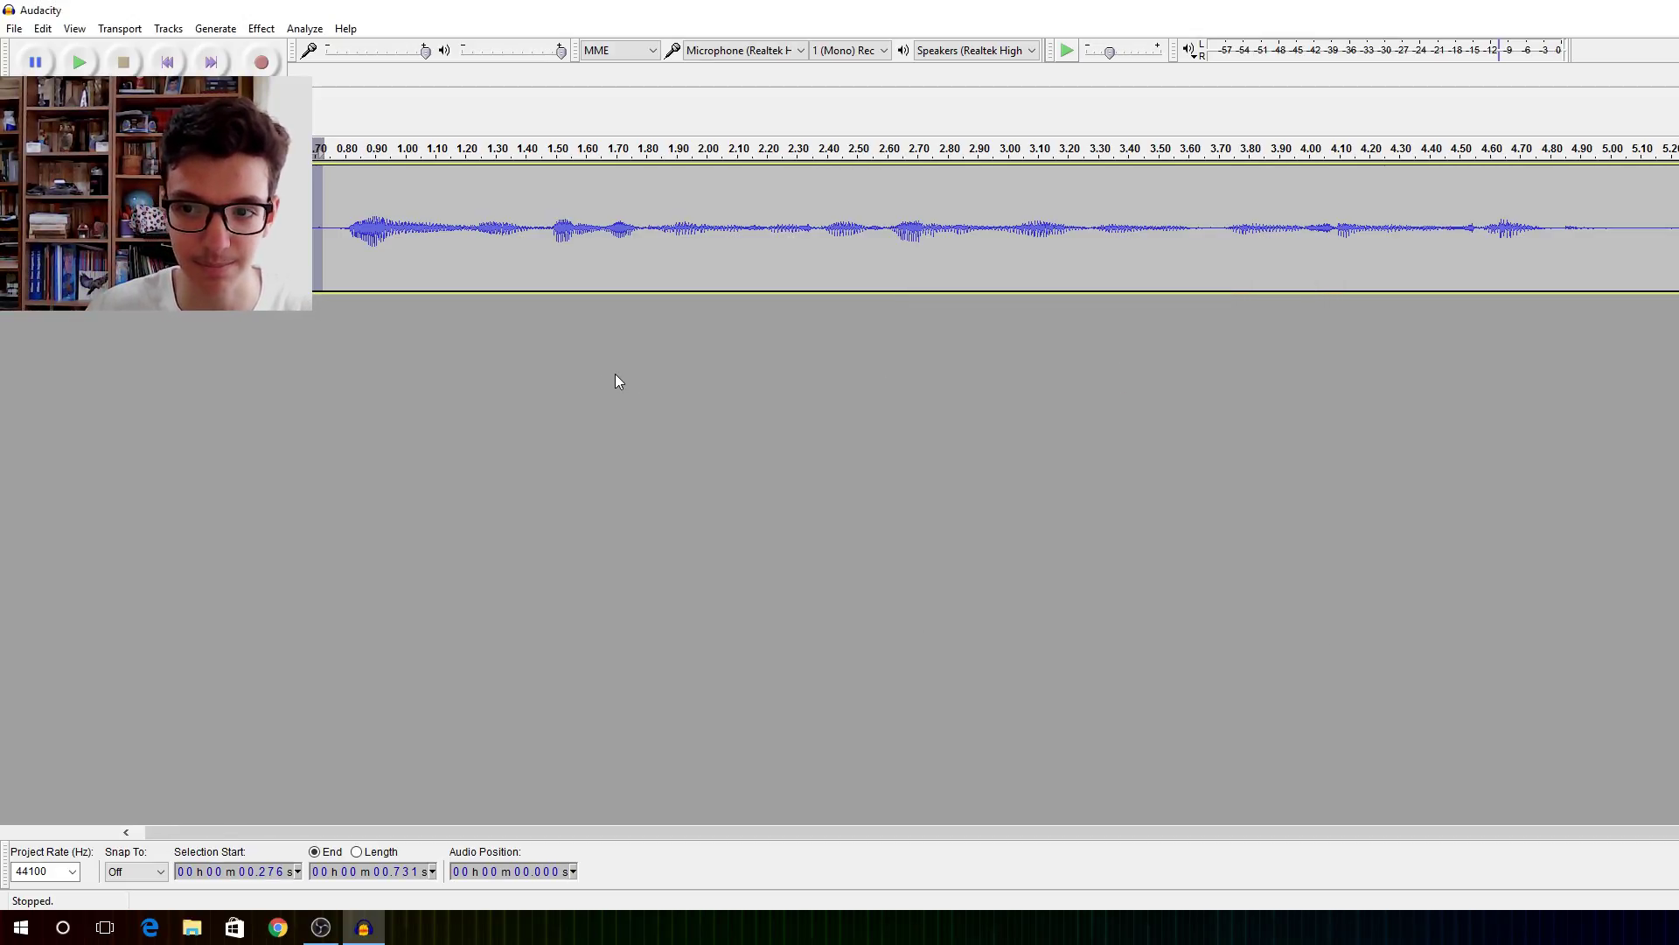
Apply Noise Reduction at 12 dB across the whole track.
left_click(280, 253)
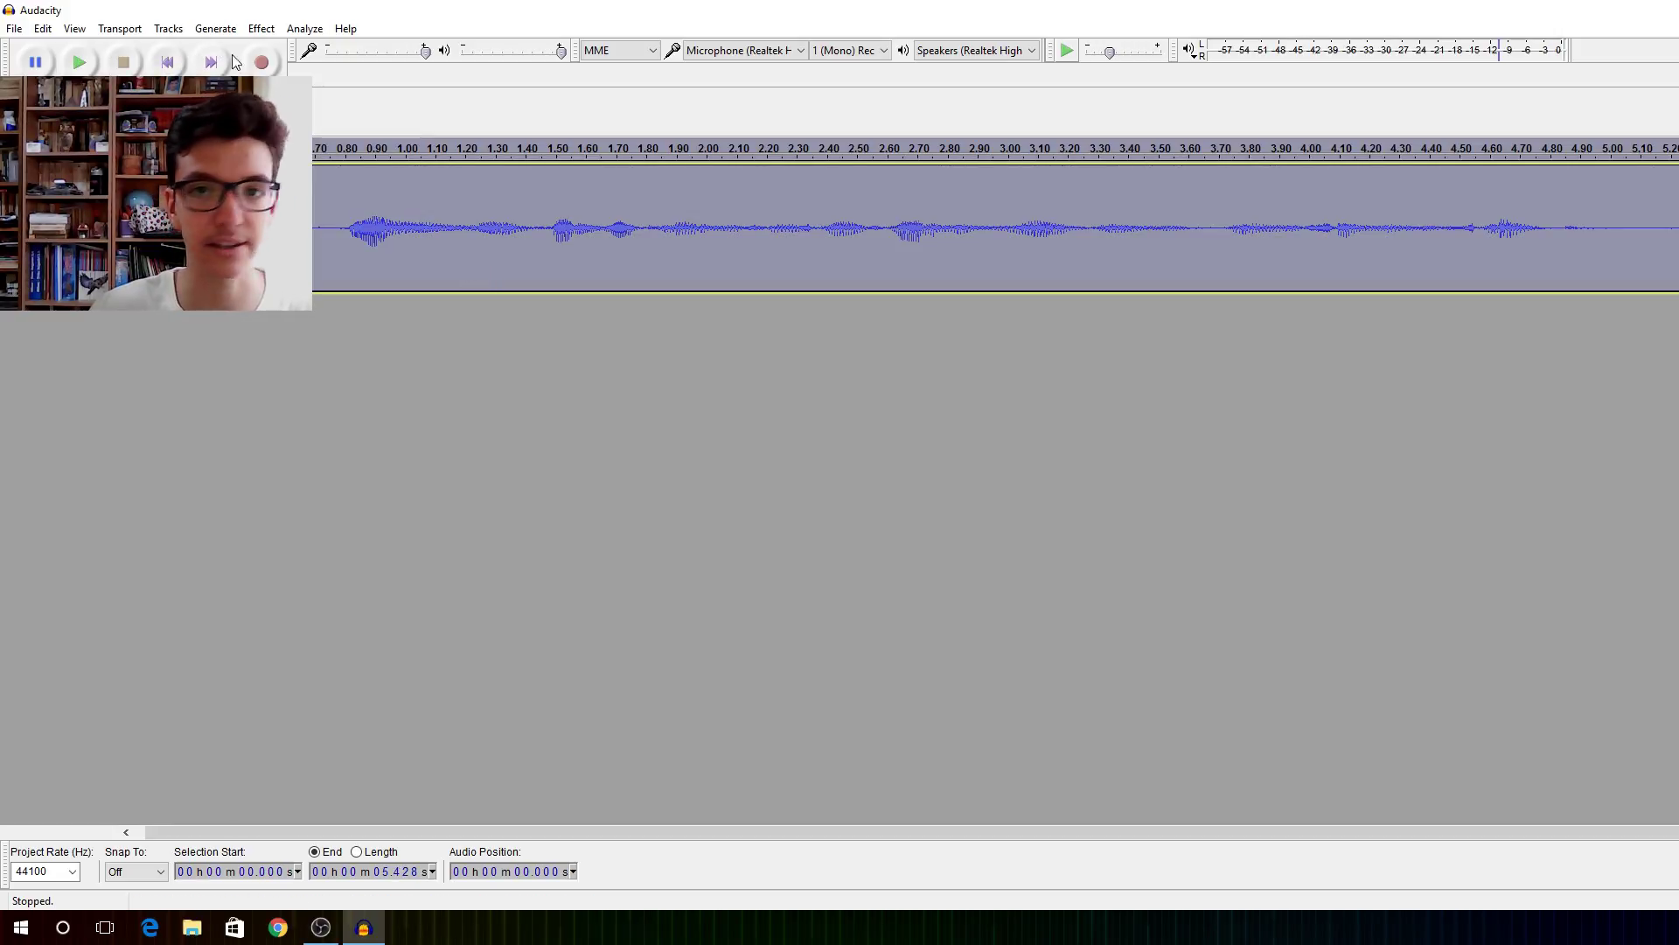
left_click(261, 28)
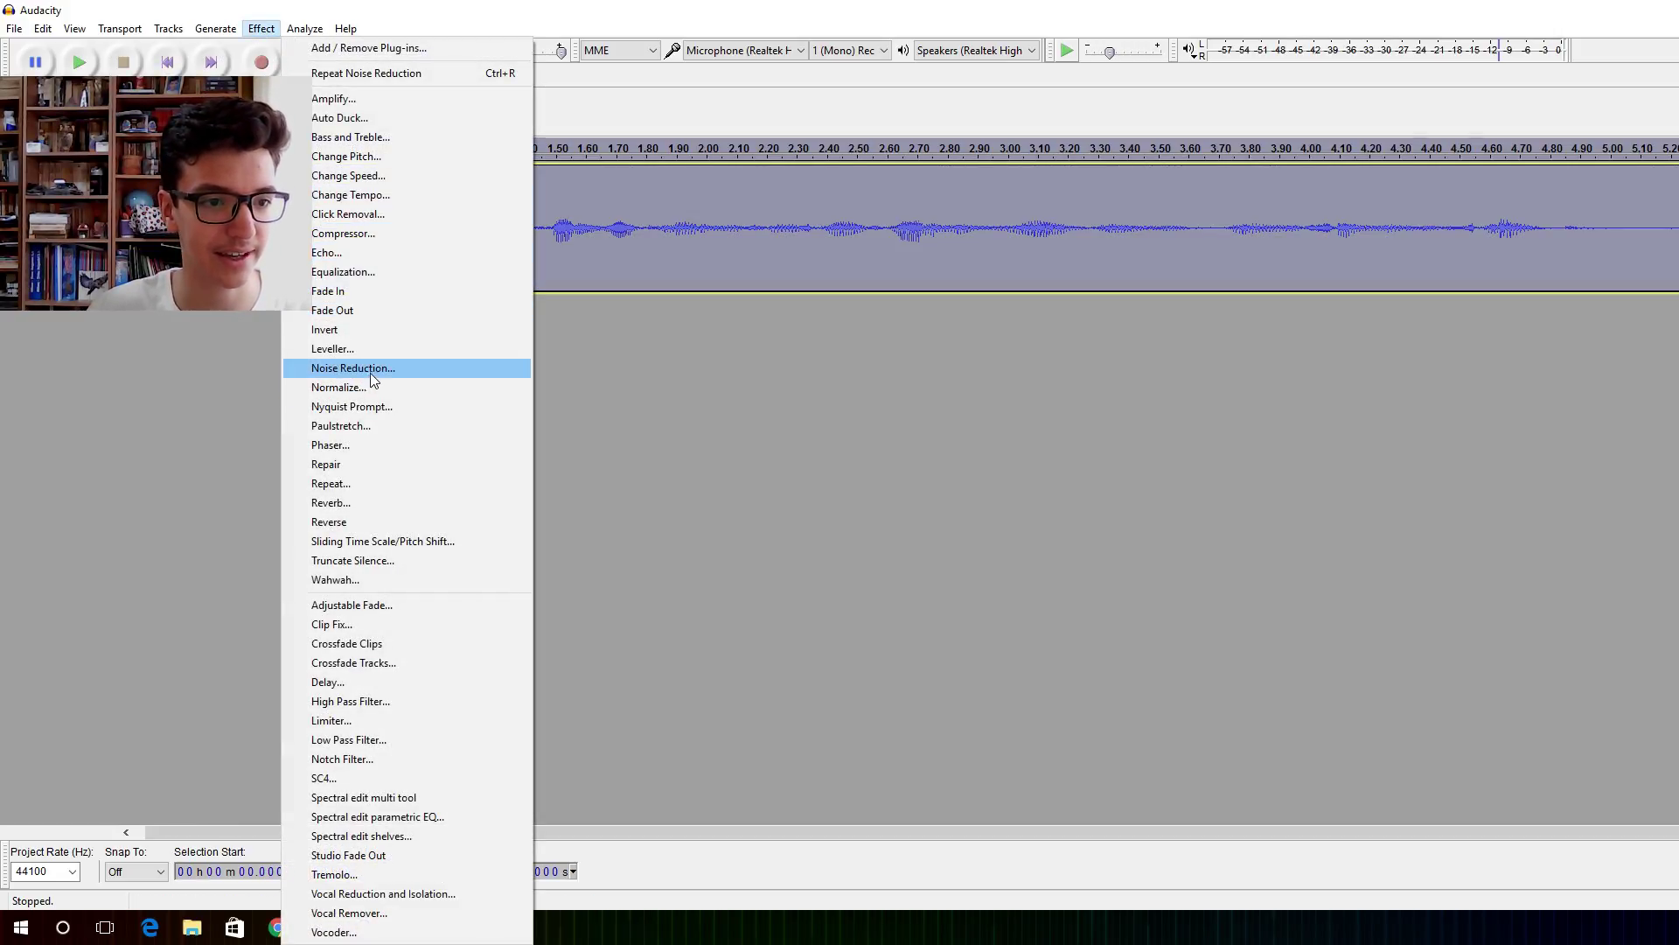
left_click(359, 368)
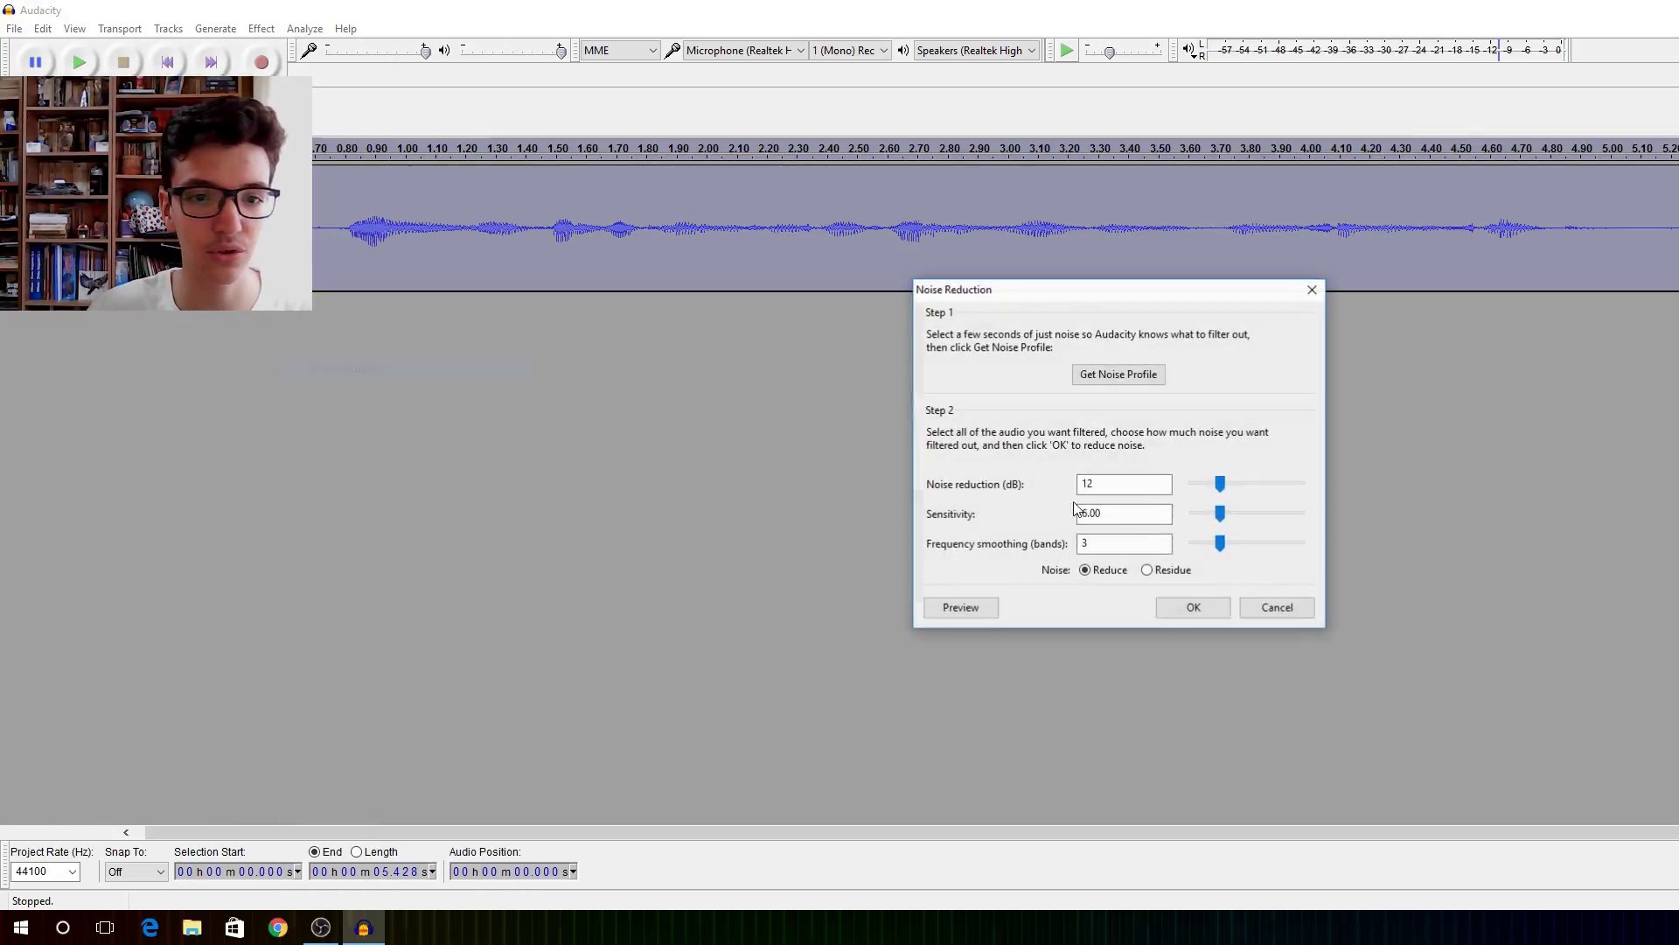
left_click(1188, 606)
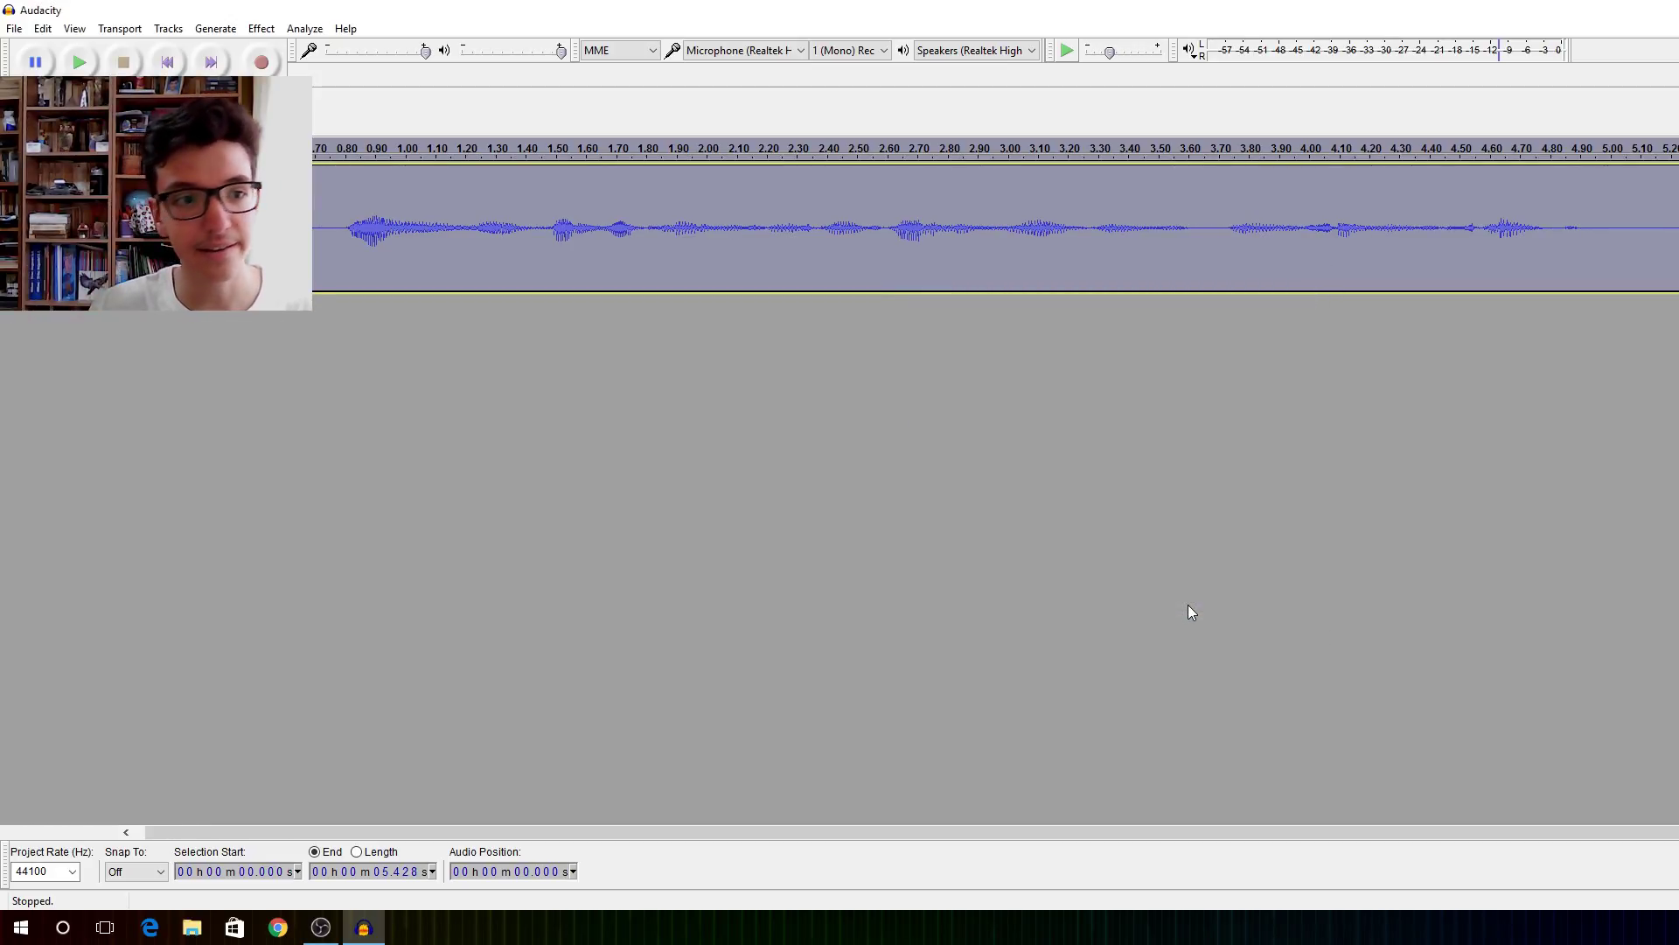
Compress the whole clip at -26 dB threshold and 2:1 ratio with make-up gain.
left_click_drag(1049, 832, 1039, 833)
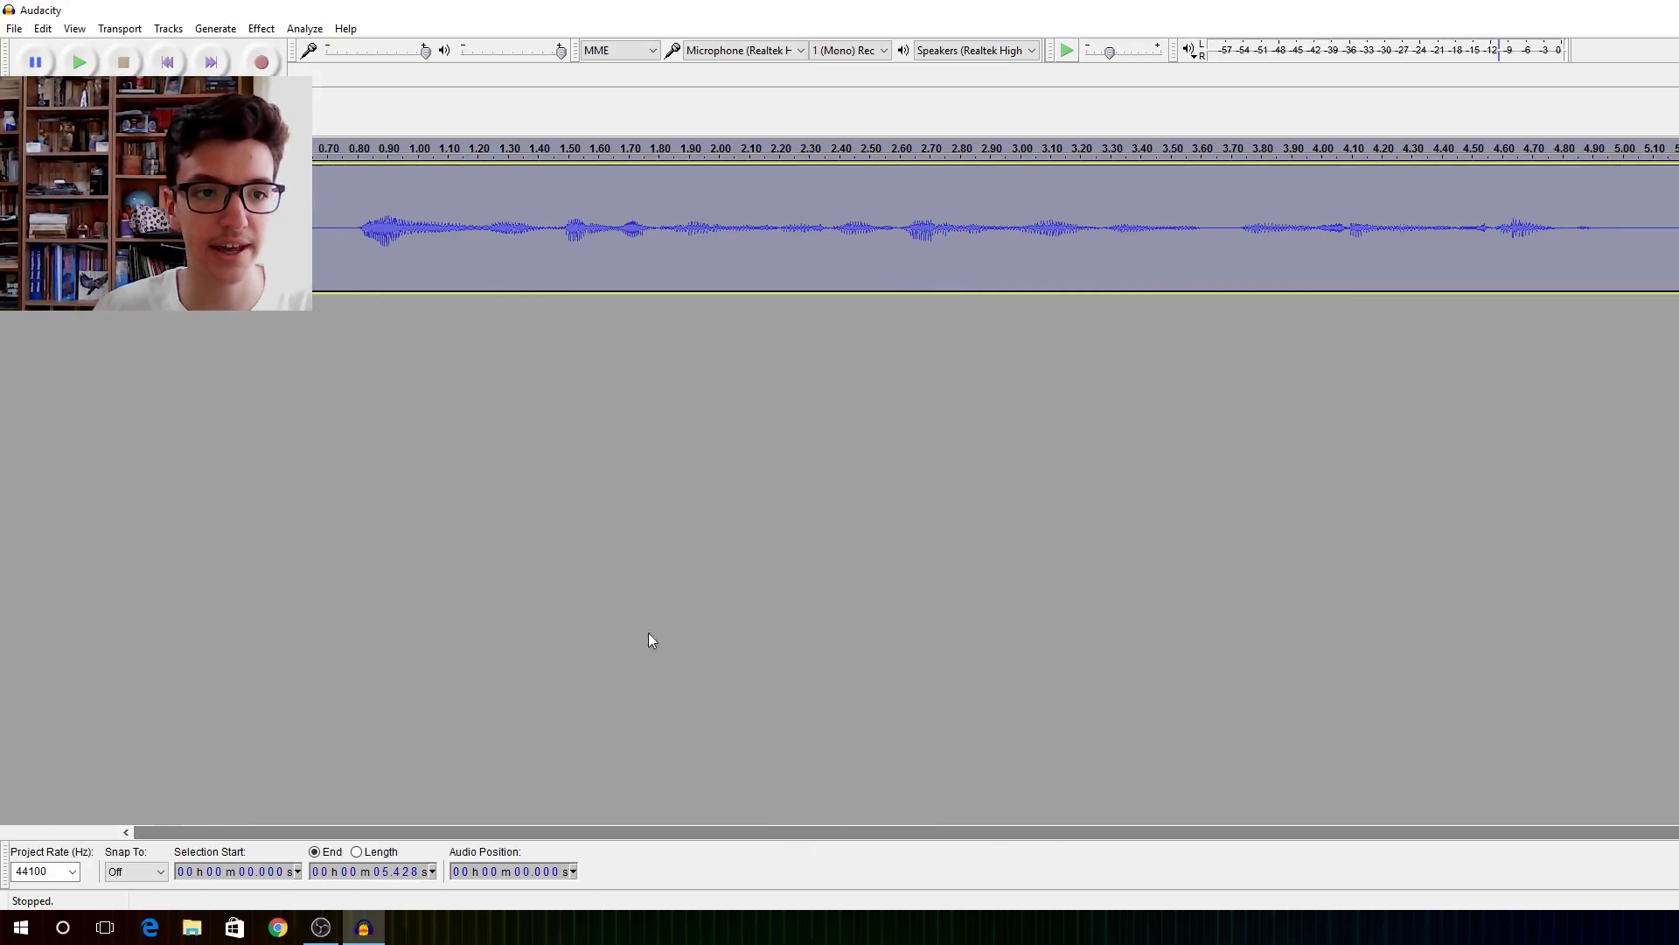
left_click(648, 640)
scroll(628, 291, "down", 2)
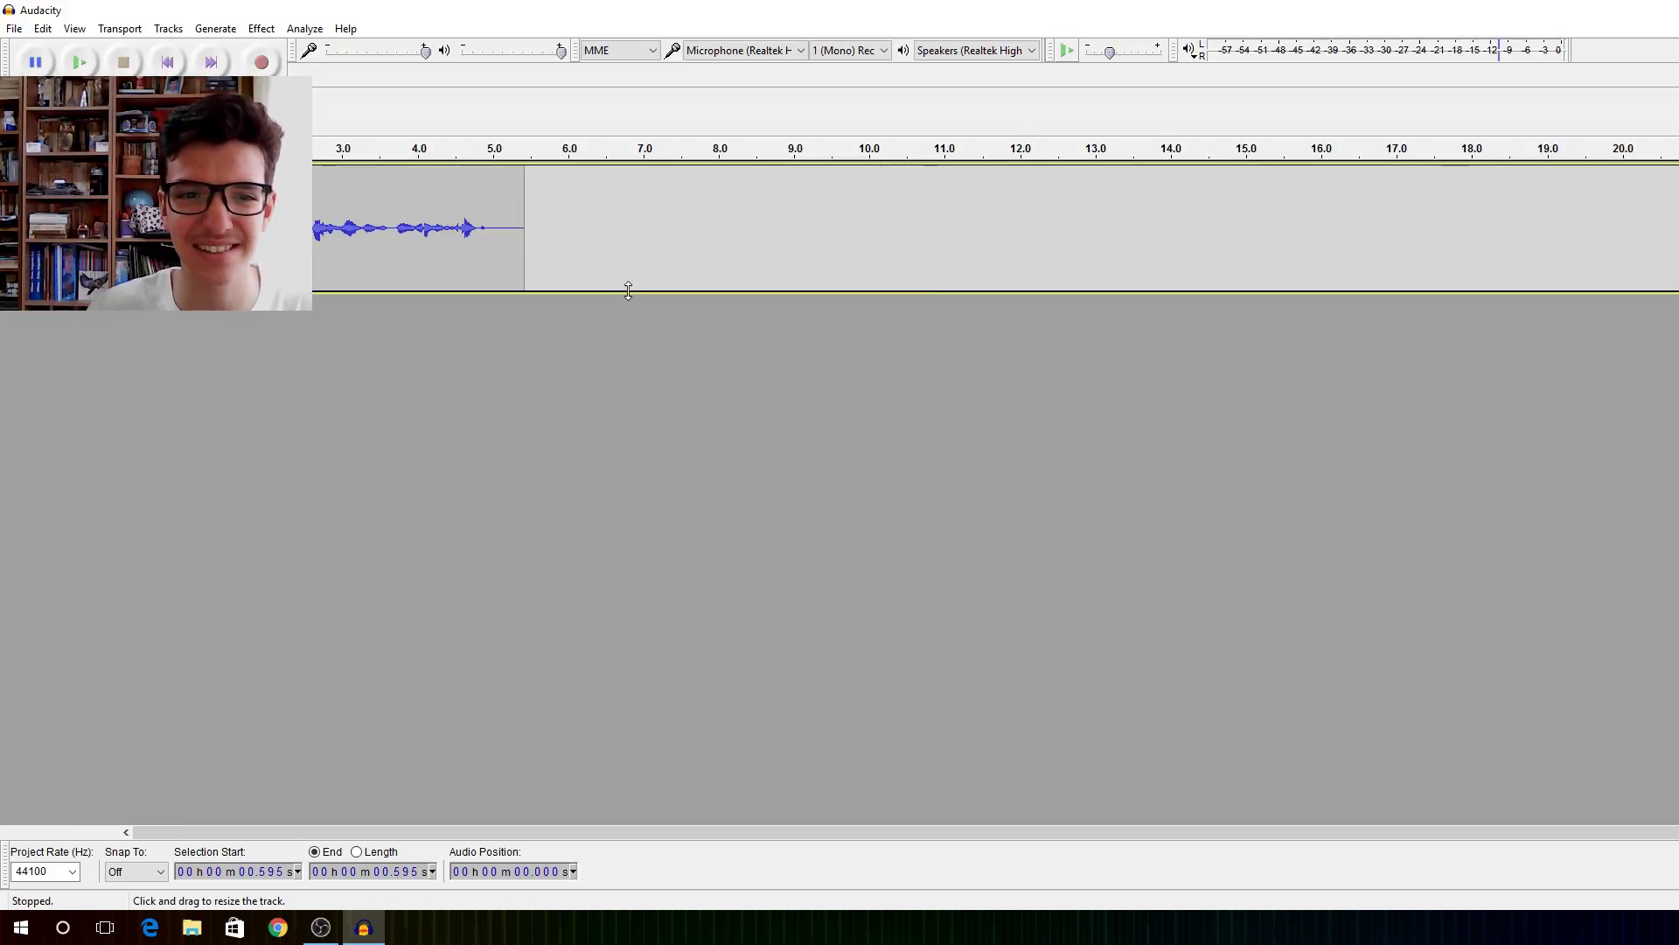
scroll(628, 292, "up", 2)
key("ctrl+a")
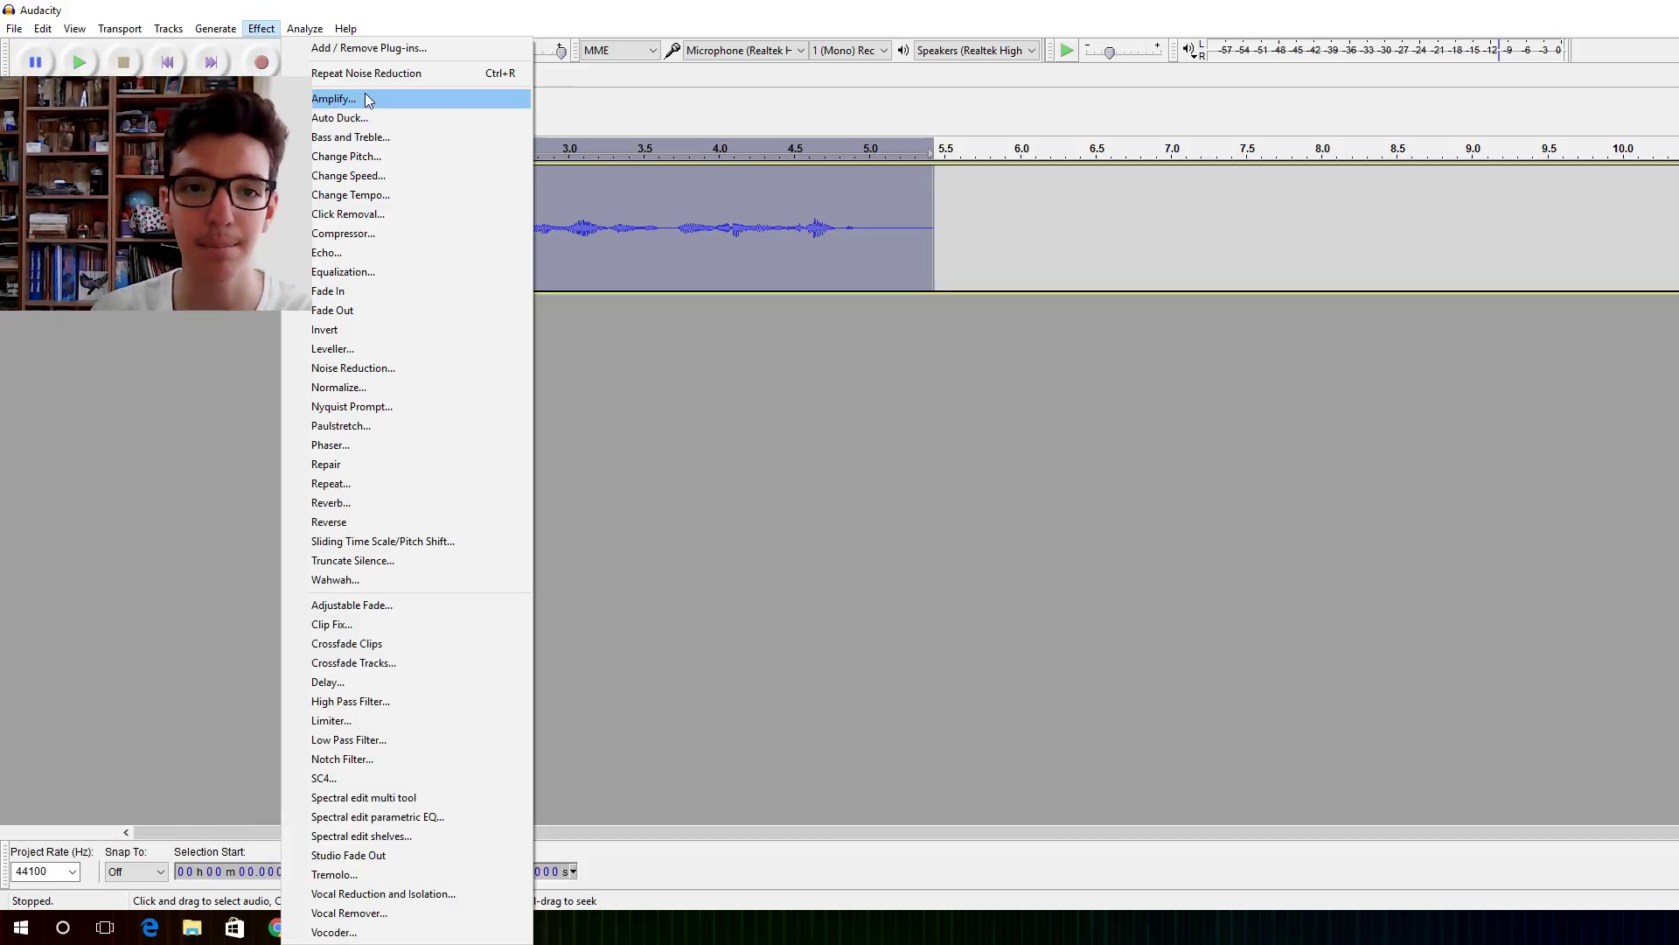
left_click(401, 233)
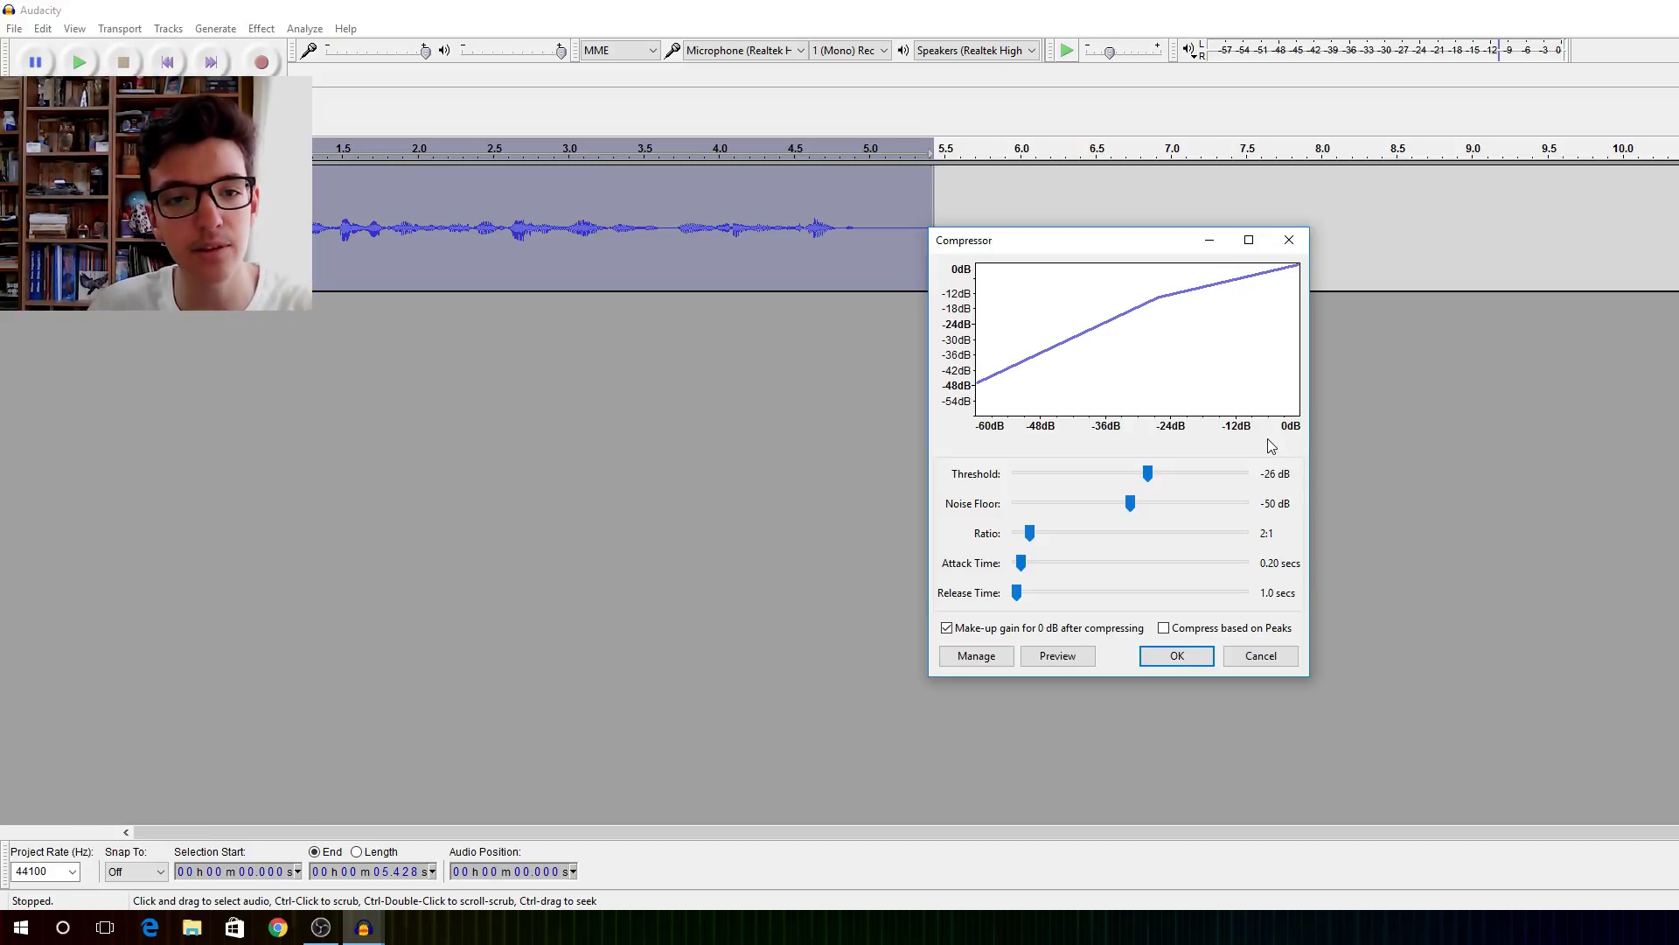
left_click(1195, 664)
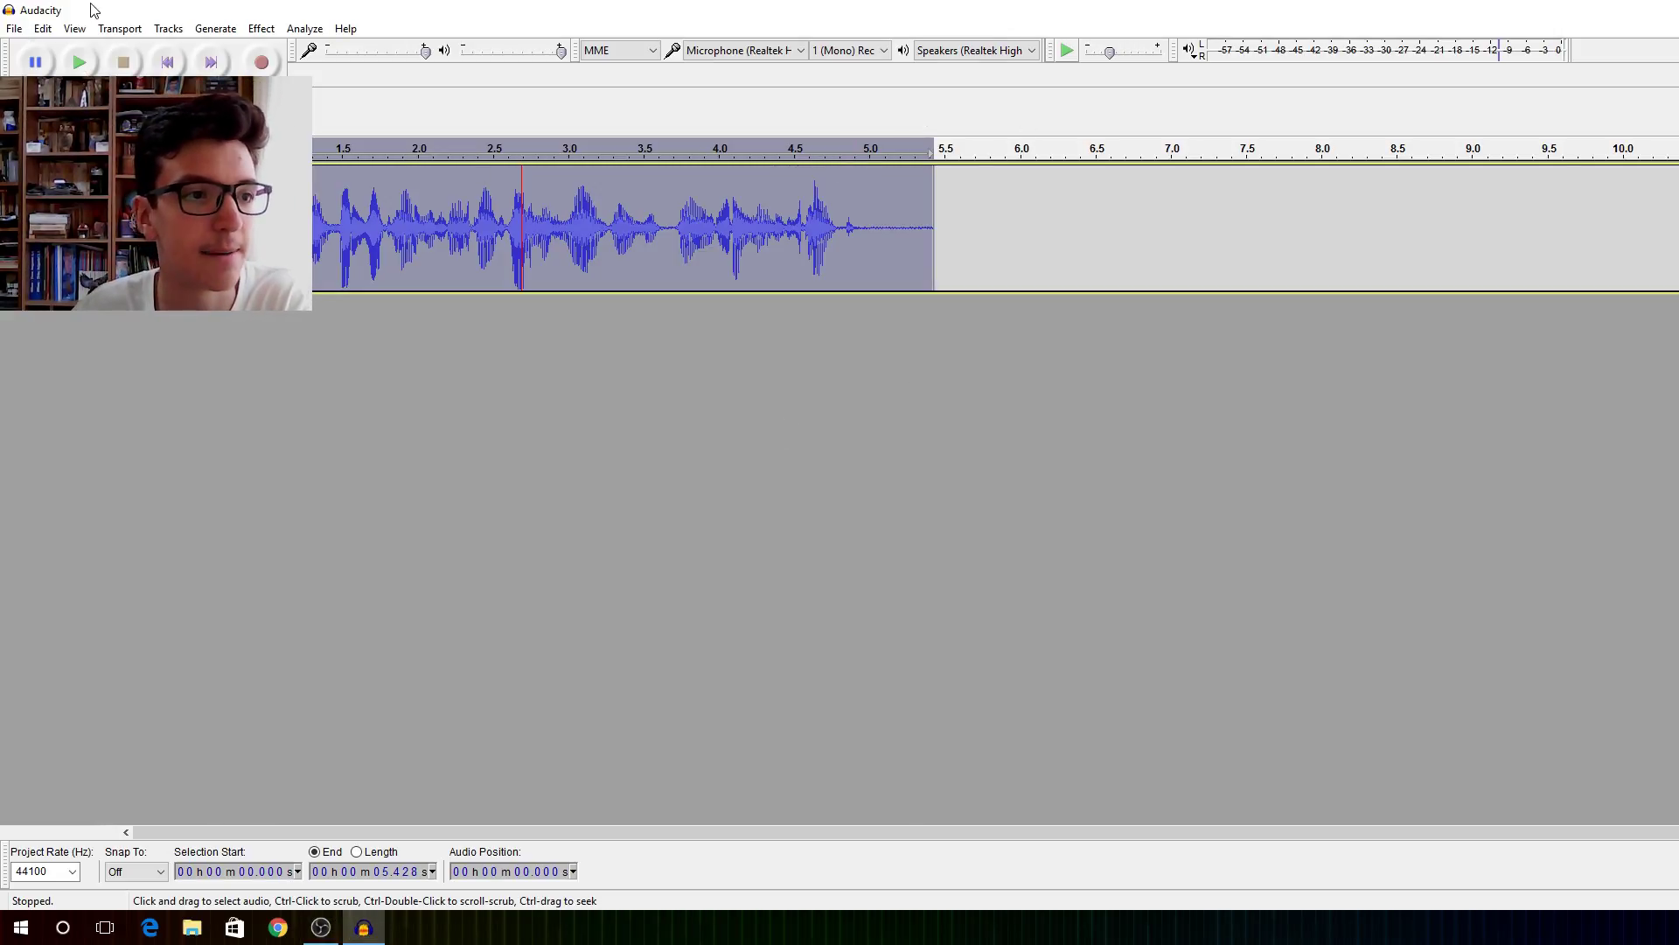
Listen to the compressed clip, then equalize it with the Bass Boost curve.
key("ctrl+shift+a")
key("ctrl+a")
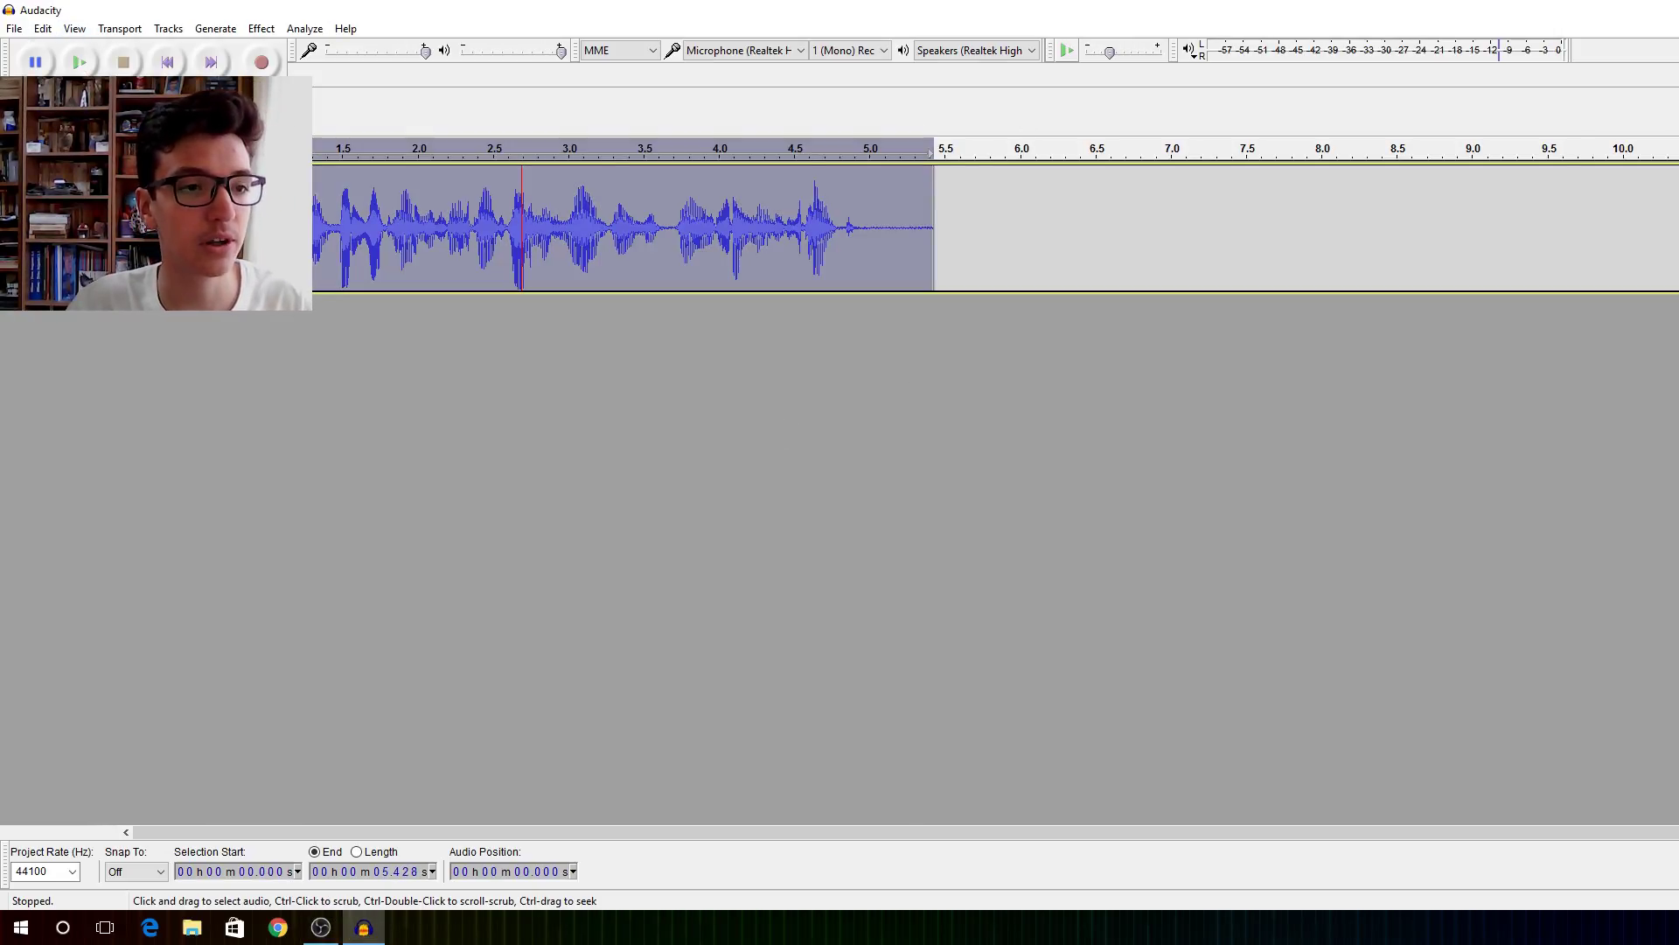
left_click(262, 29)
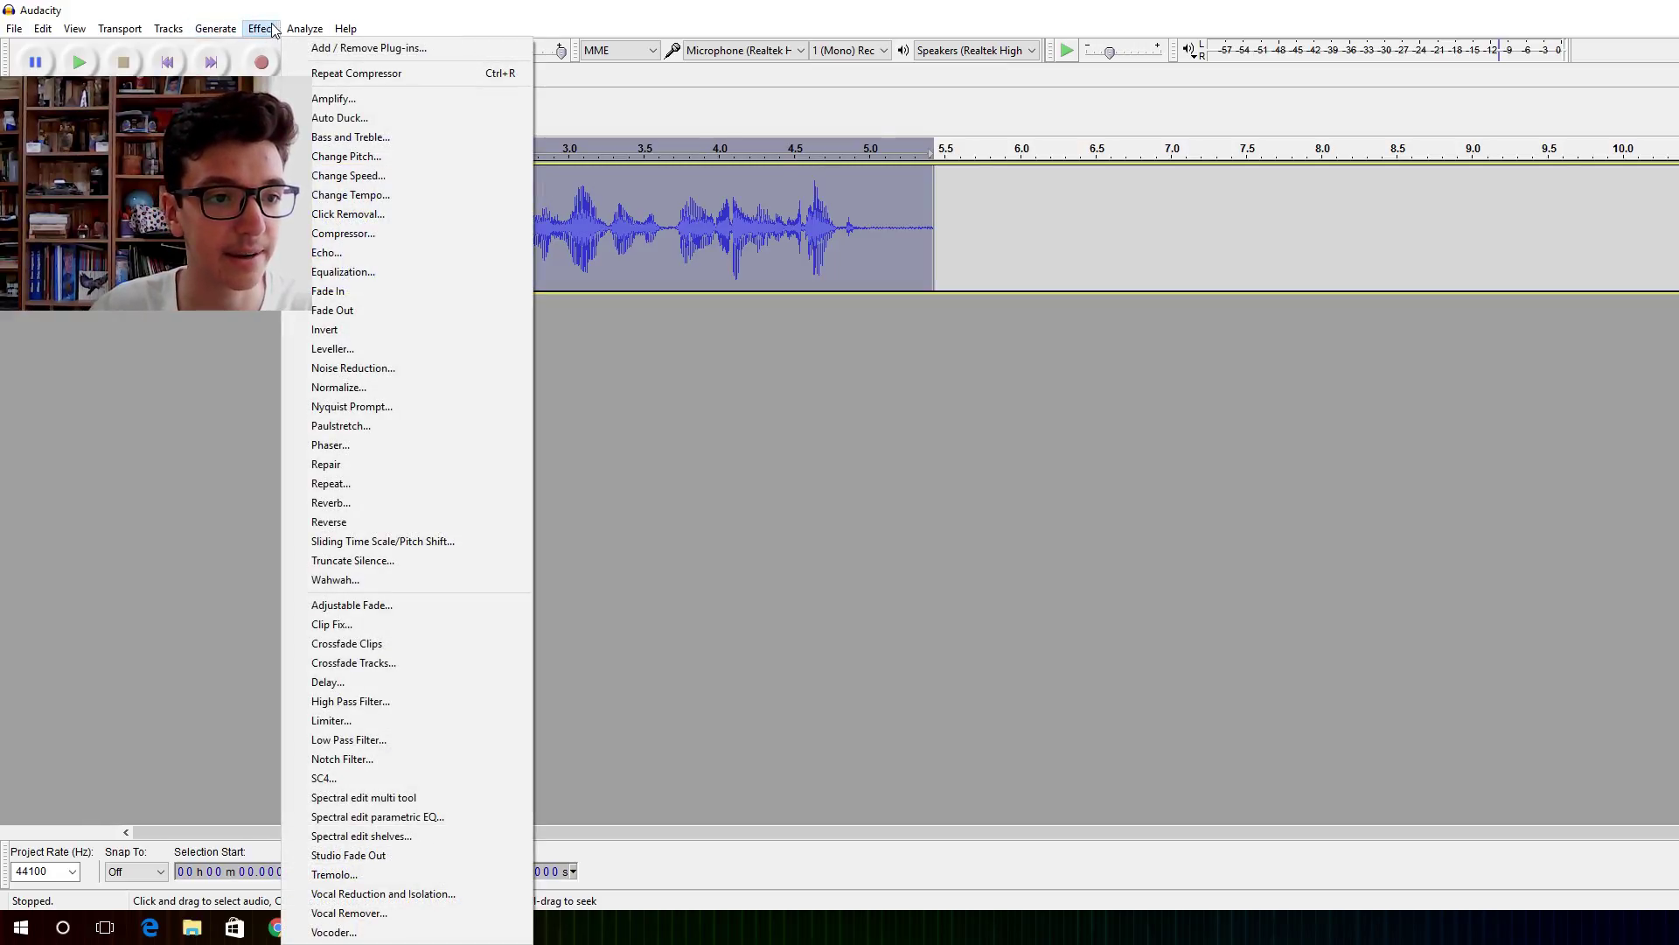
left_click(418, 271)
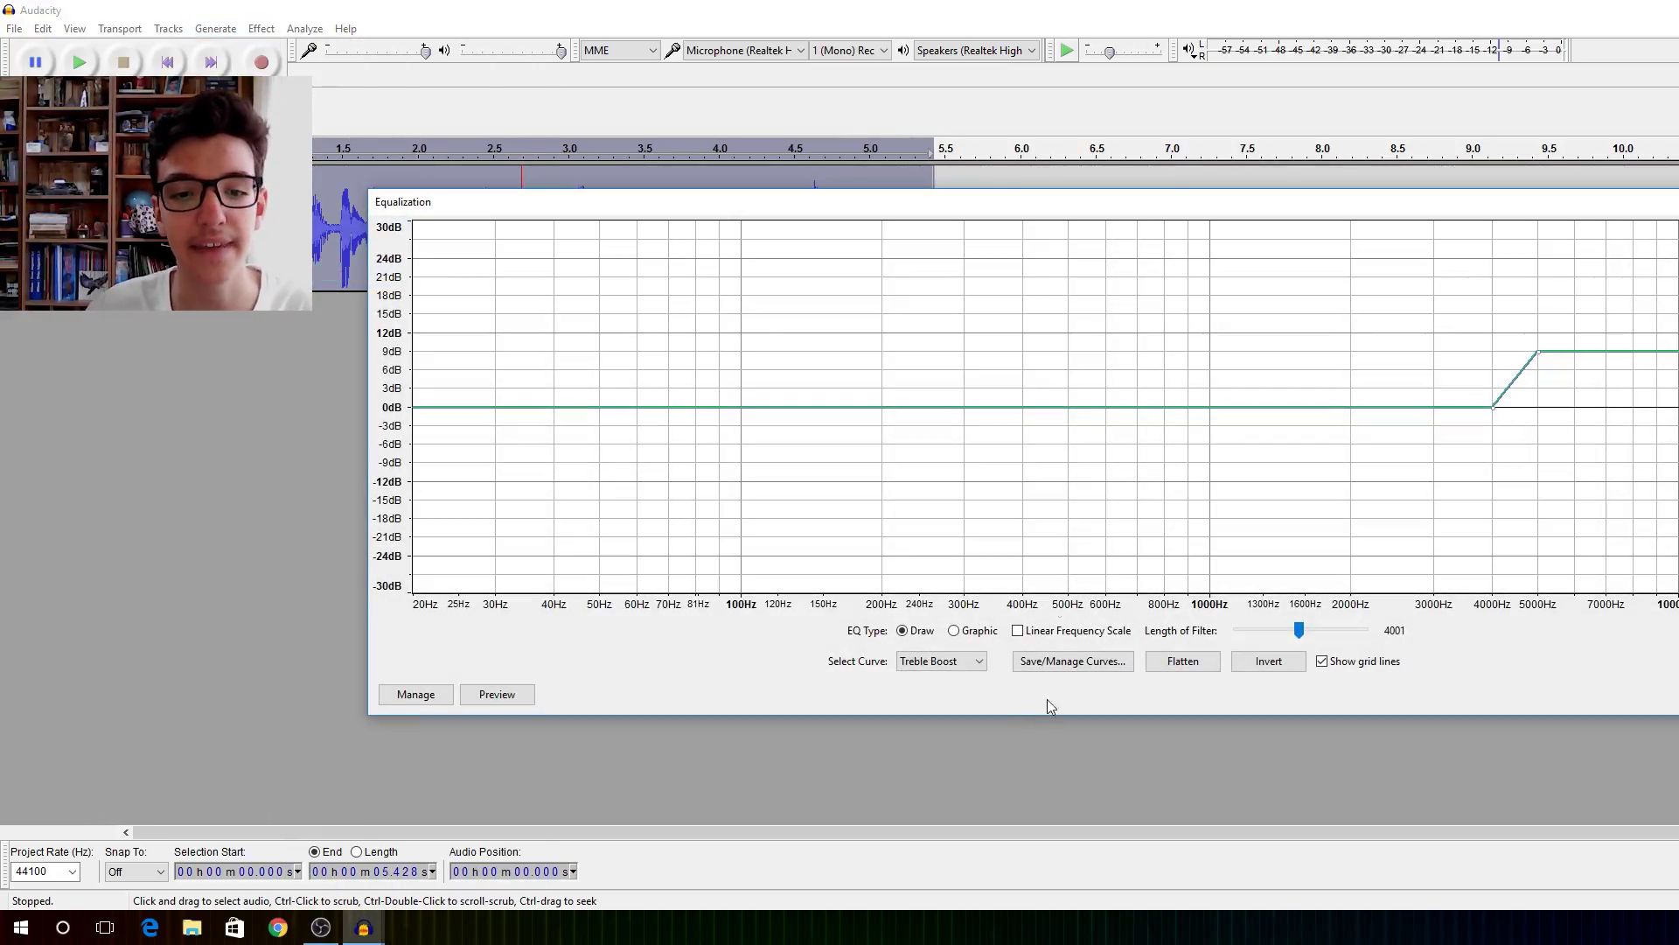
left_click(949, 668)
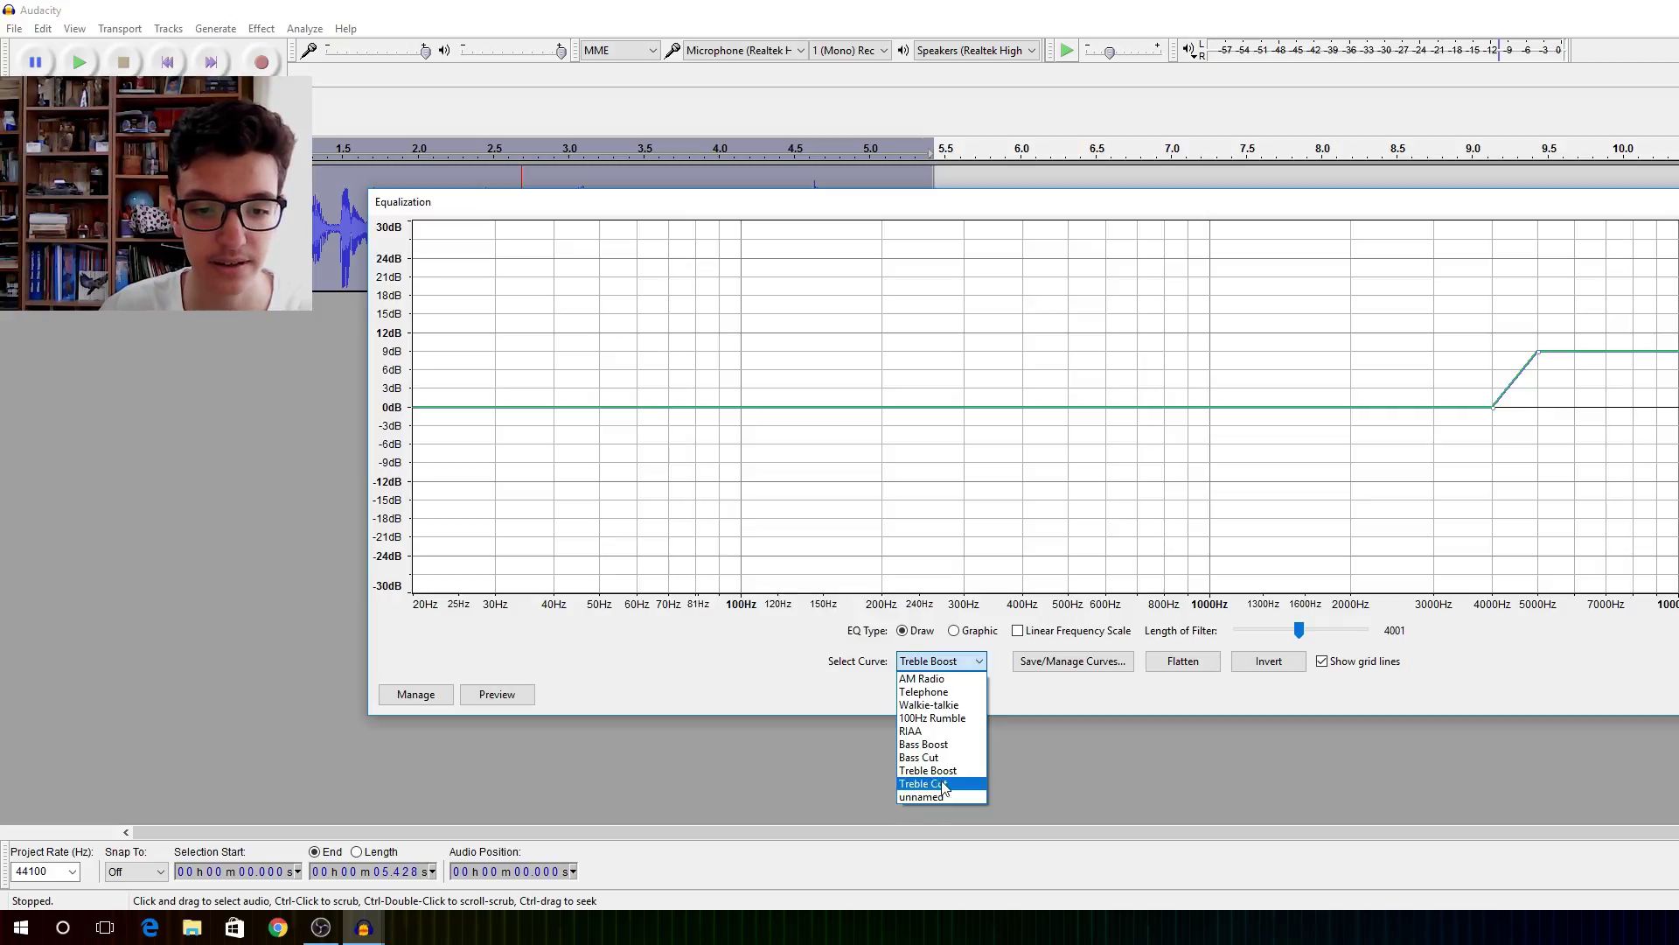
left_click(944, 745)
key("Return")
Equalize the clip again with the Treble Boost curve.
left_click(261, 28)
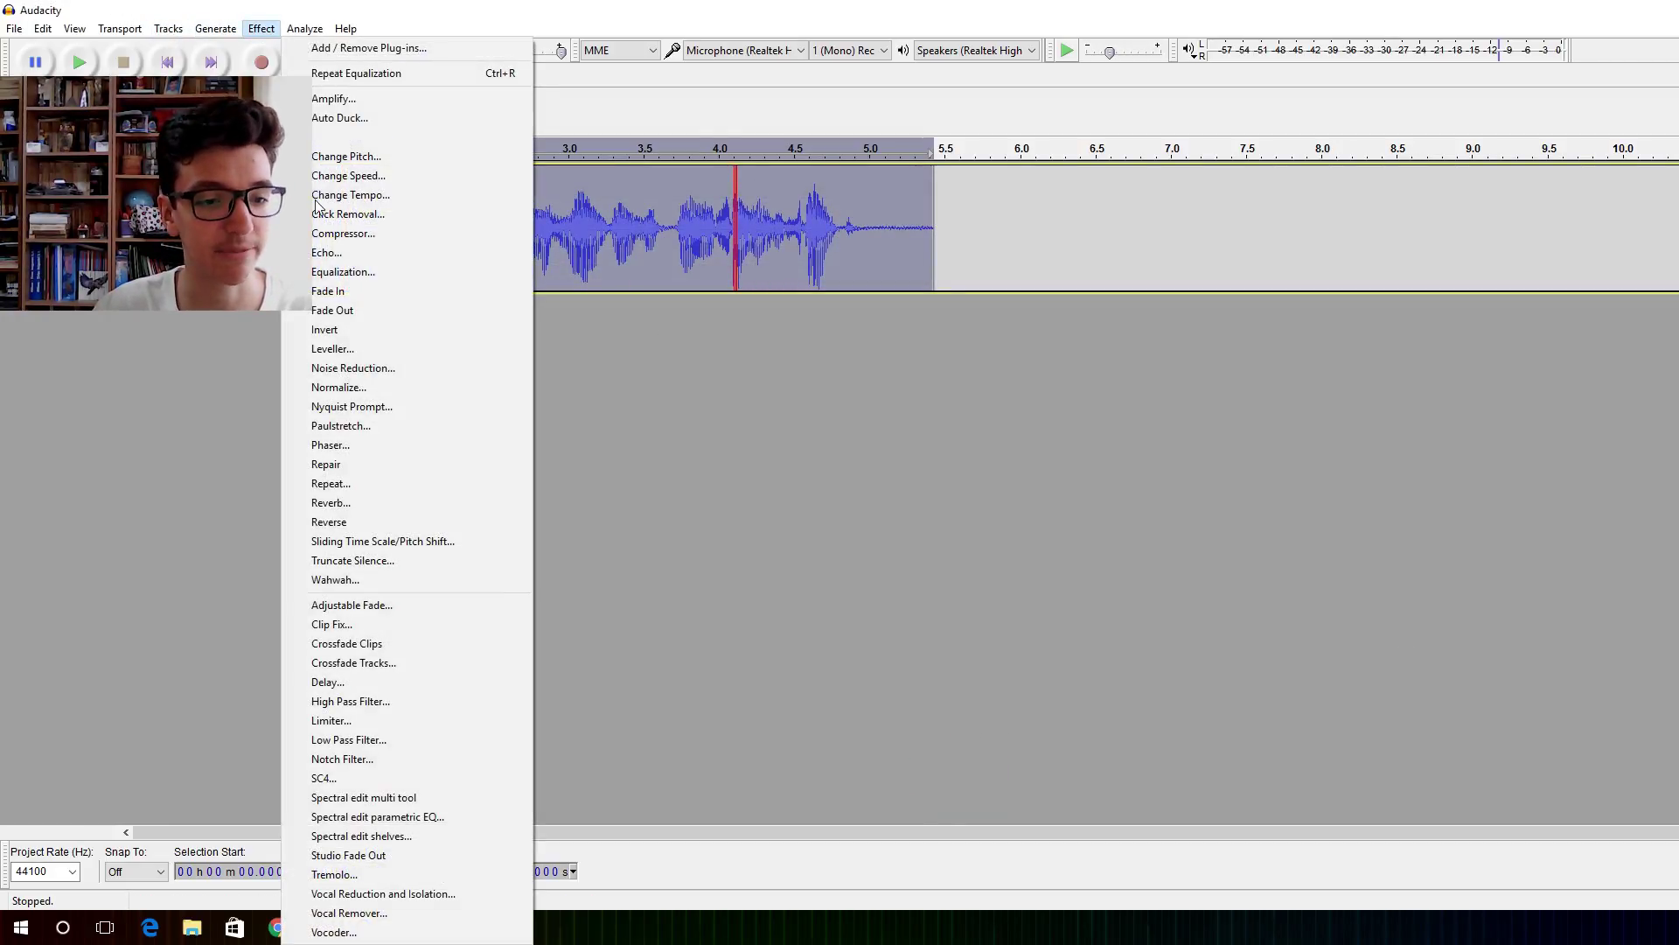
left_click(363, 271)
left_click(941, 660)
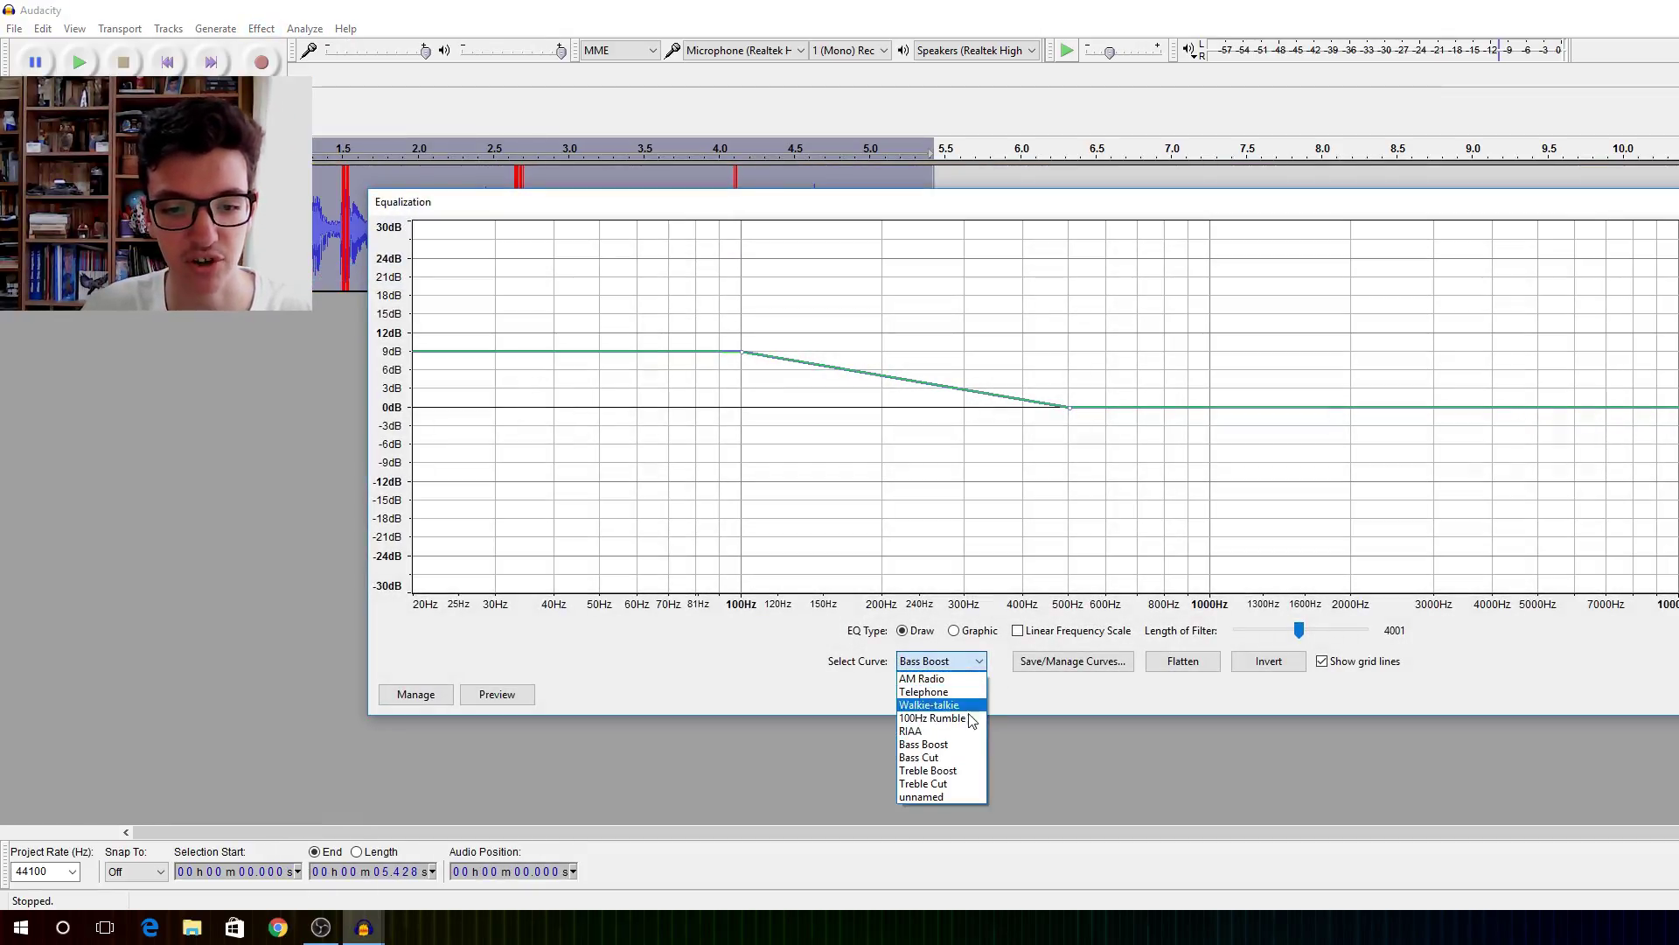
left_click(956, 775)
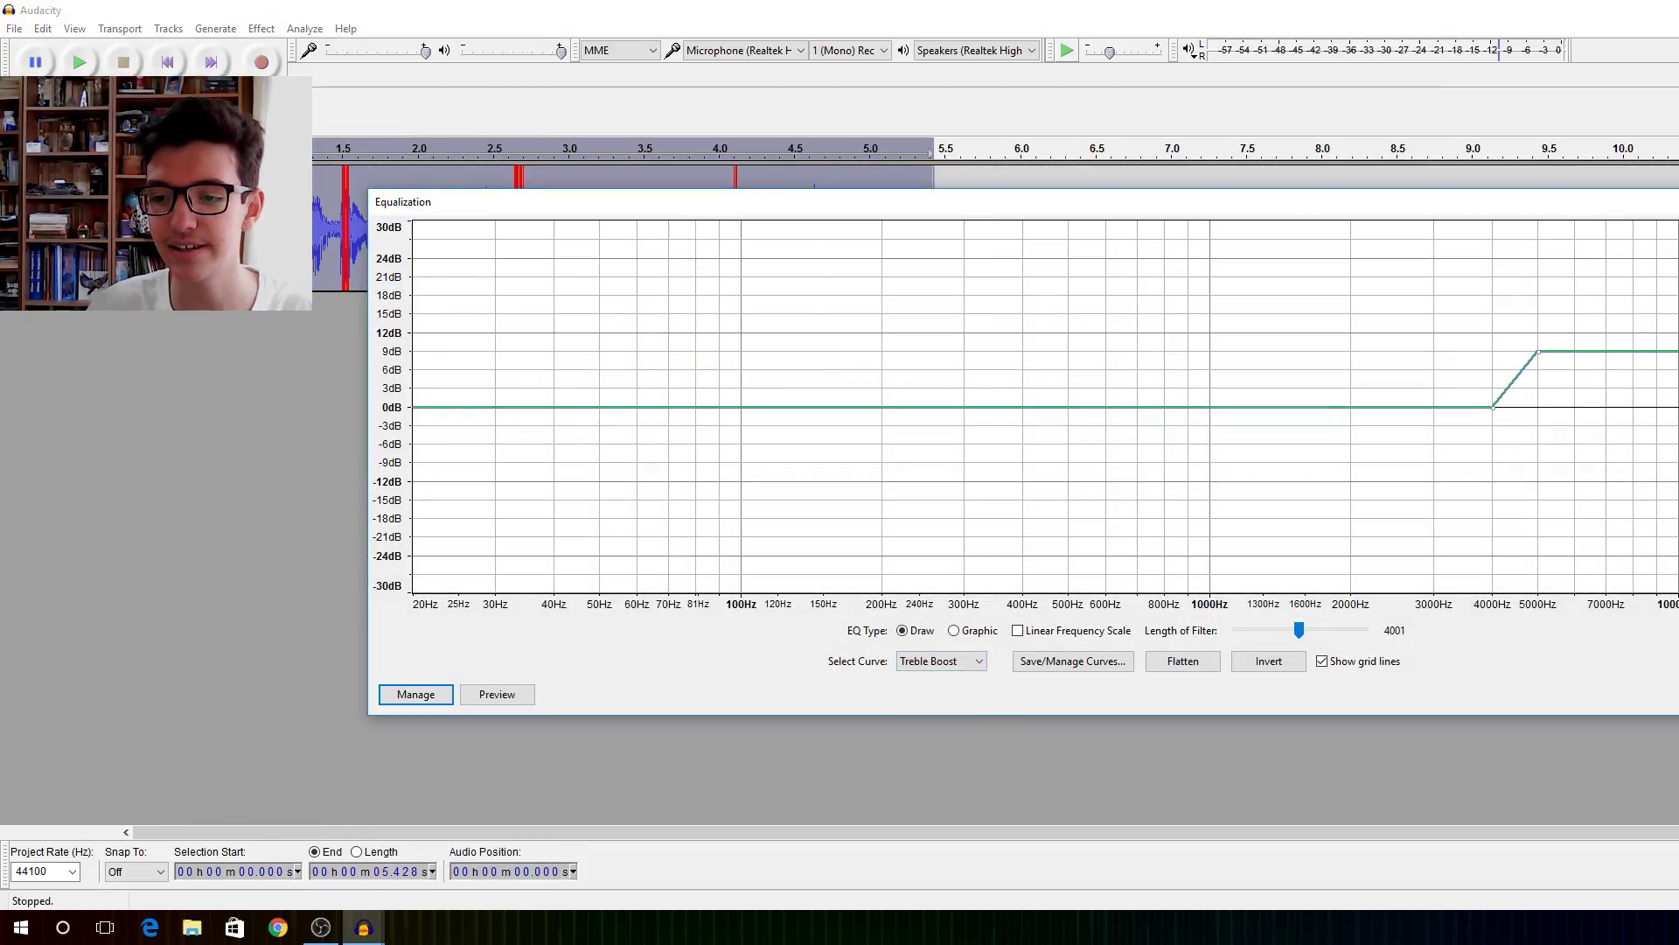
key("Return")
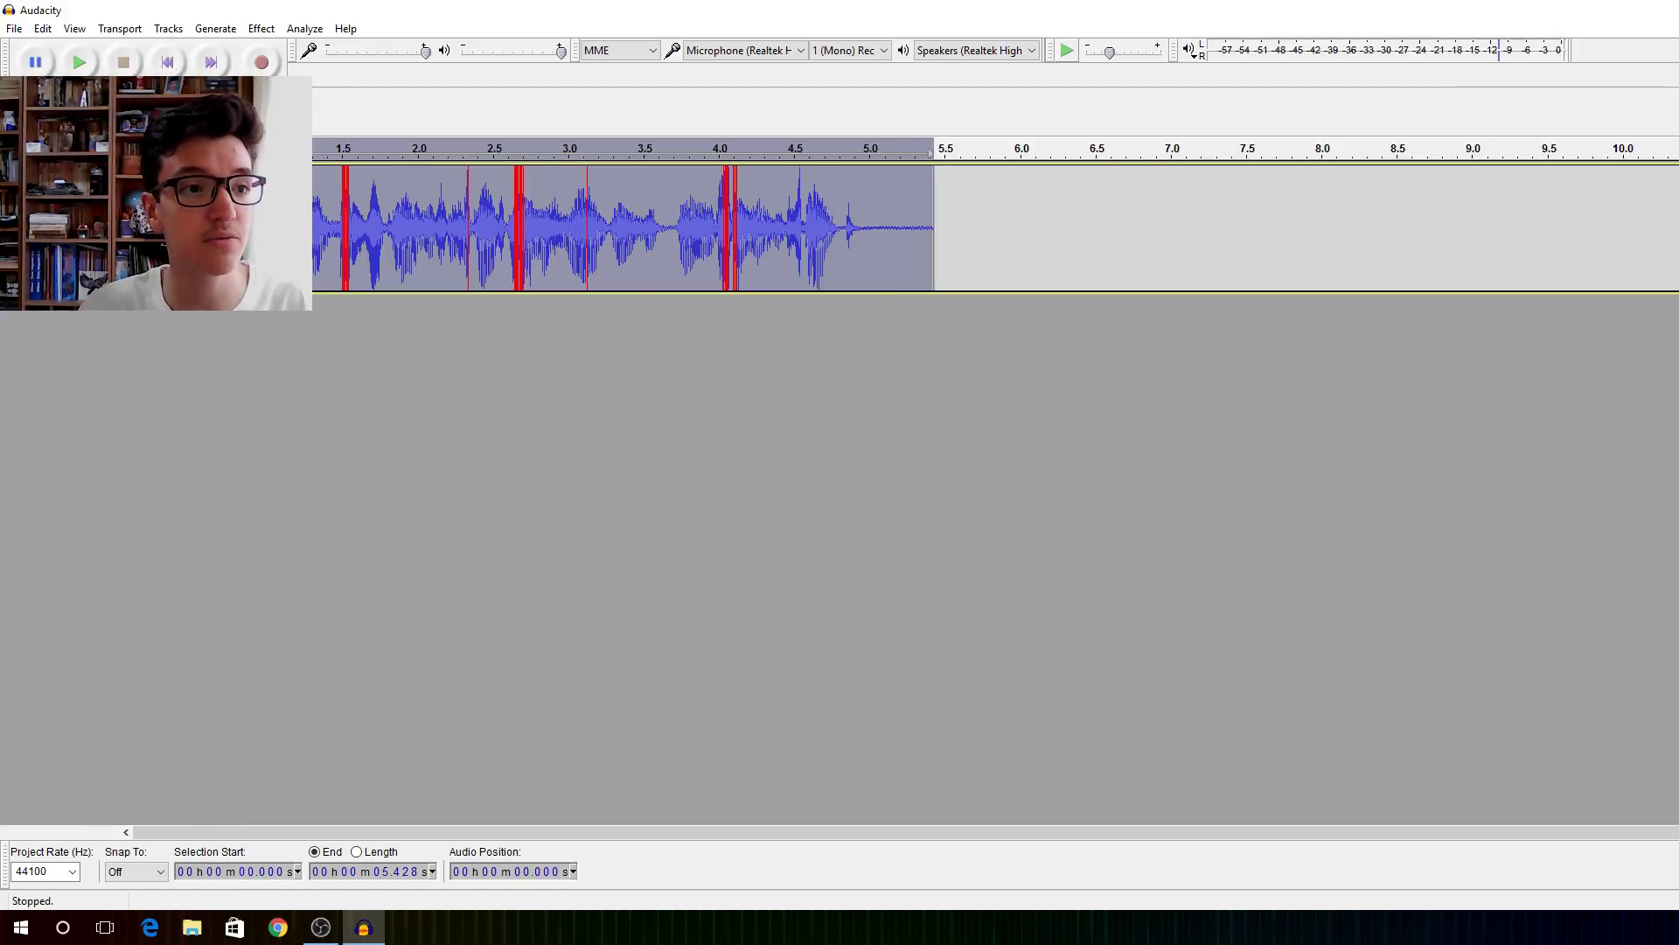
Apply a Hard Limit limiter at -2 dB to the recording.
left_click(259, 29)
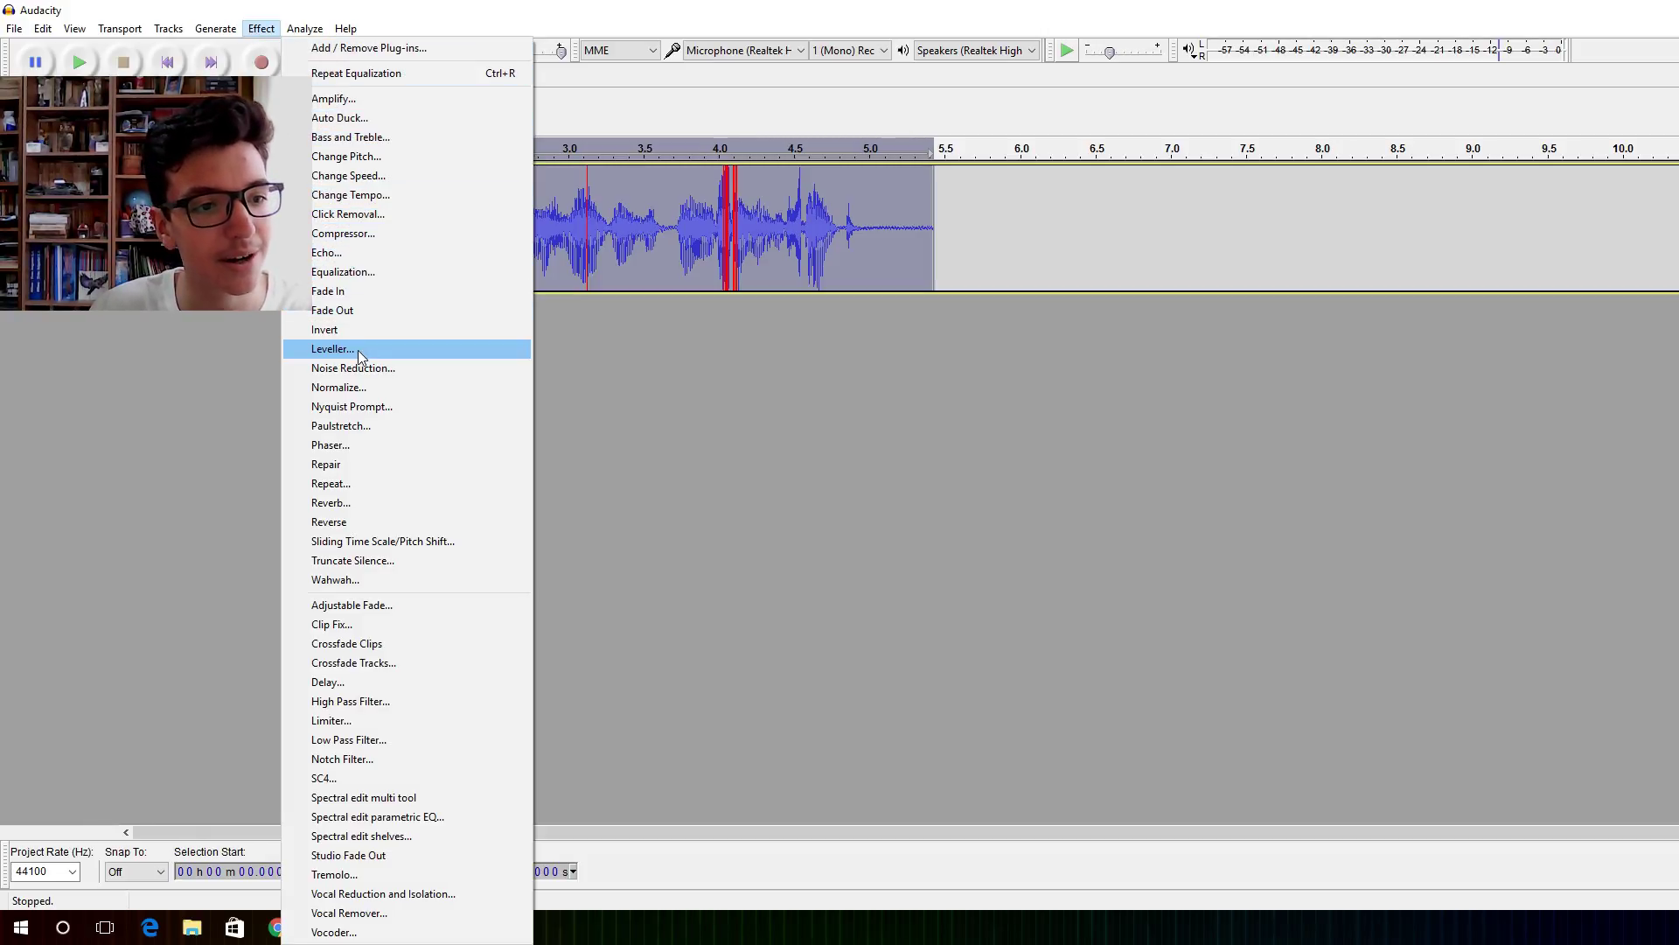
left_click(401, 723)
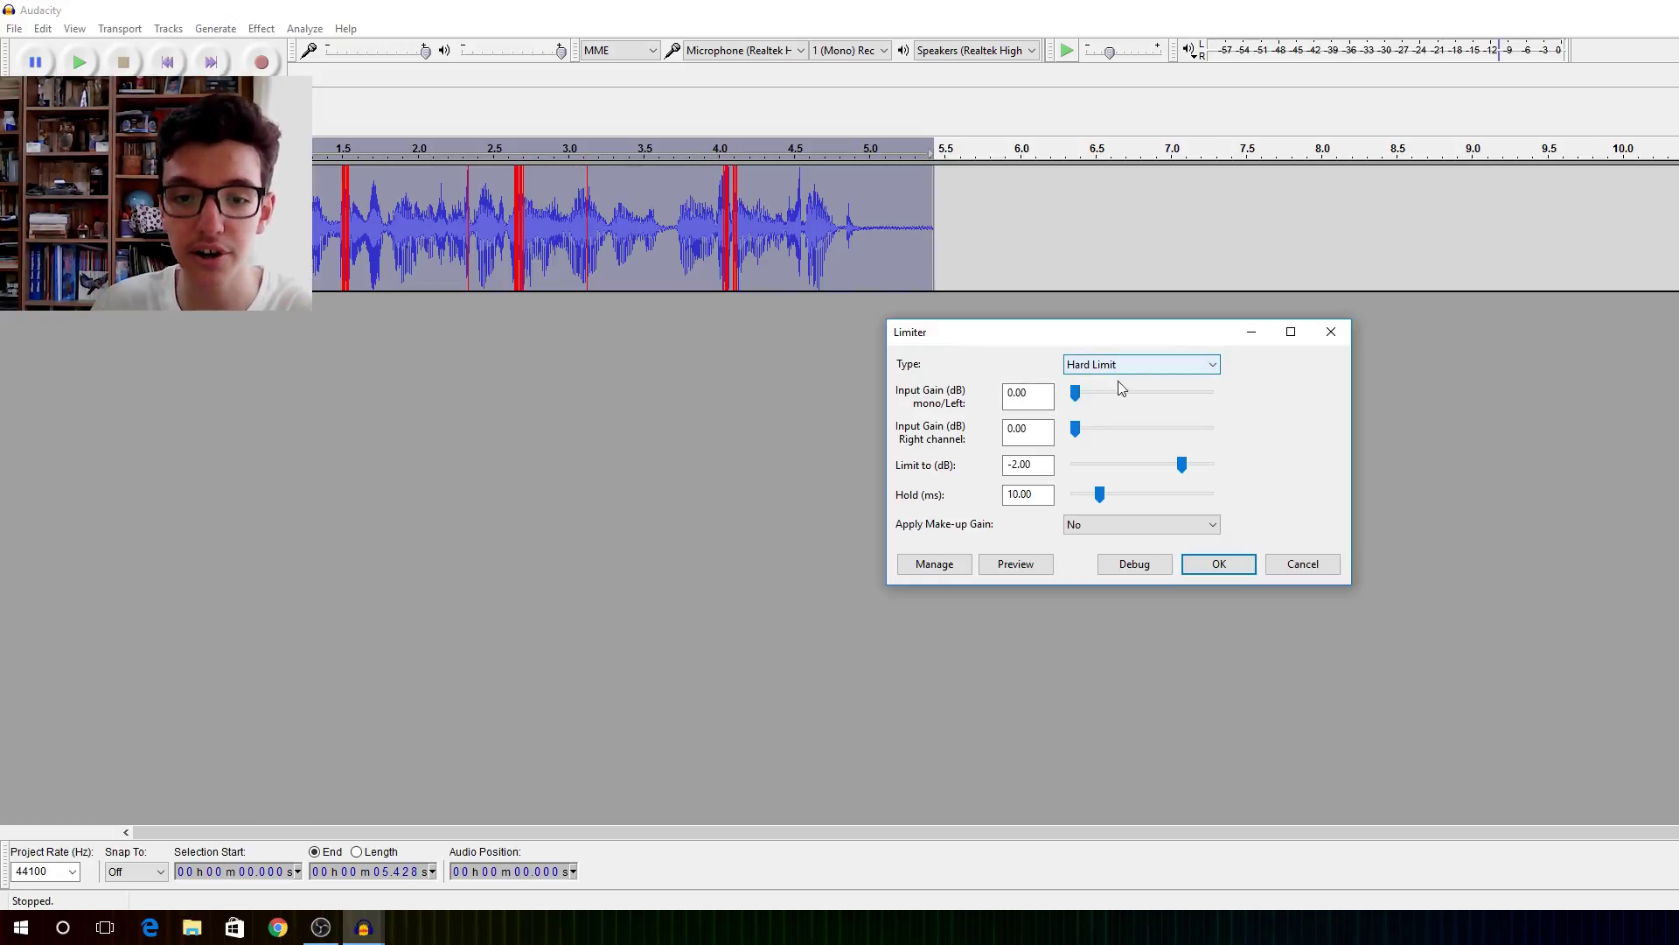
left_click(1225, 568)
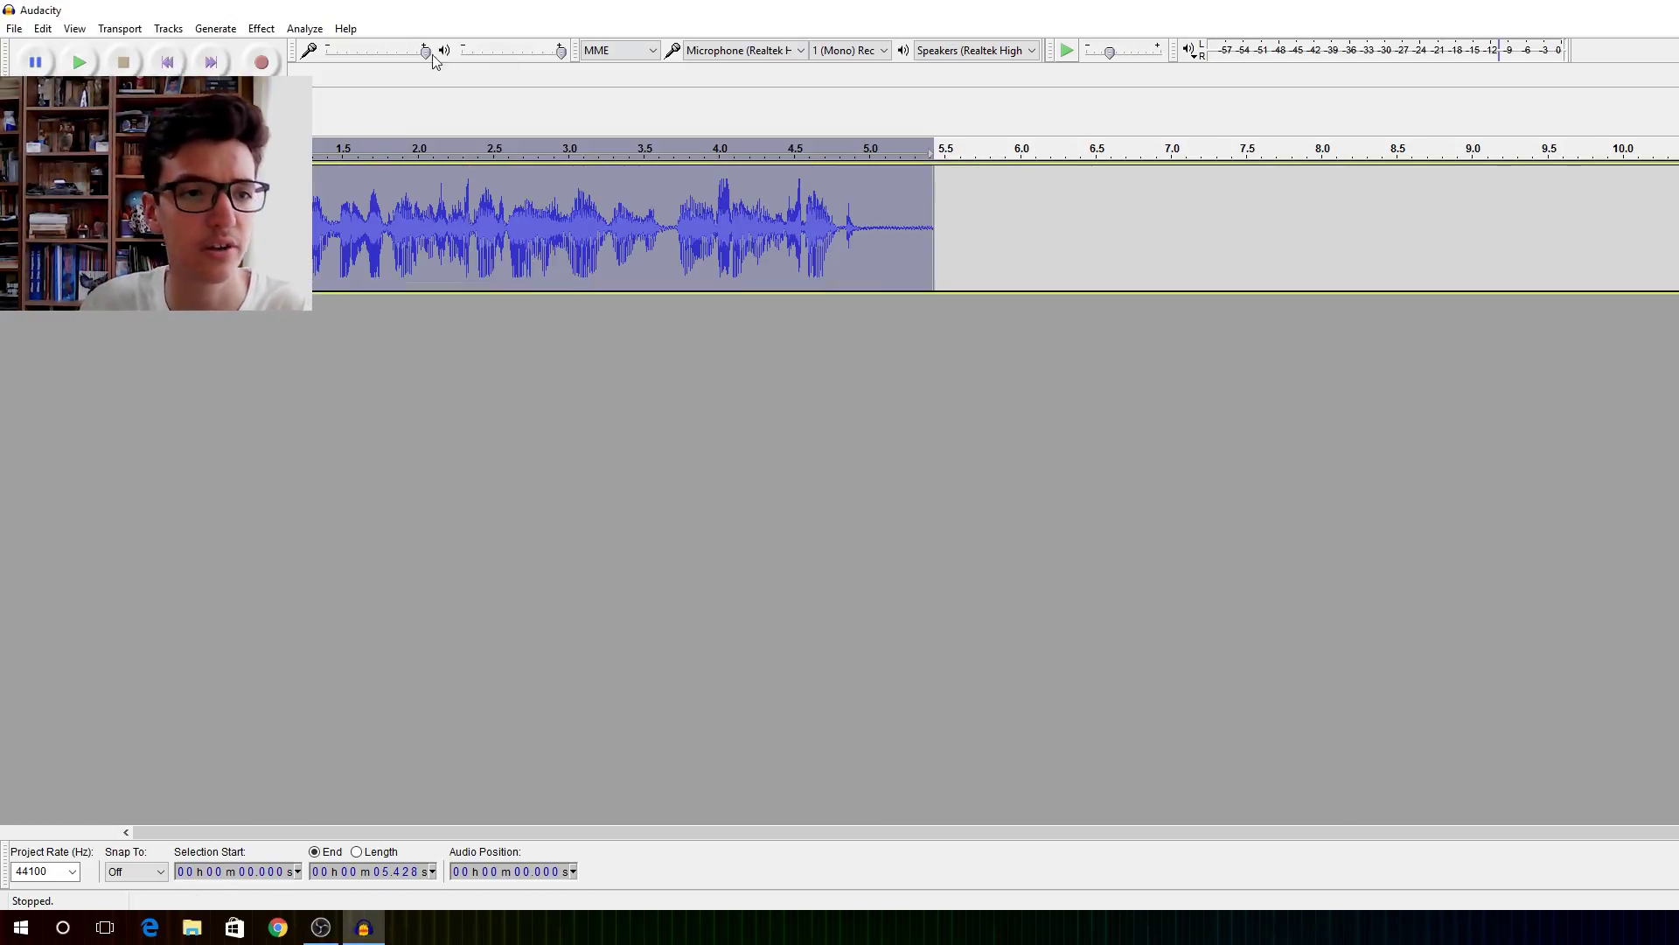
Select and audition the quiet 0.30–0.66 s stretch, then capture it as the noise profile.
left_click(262, 28)
left_click(165, 227)
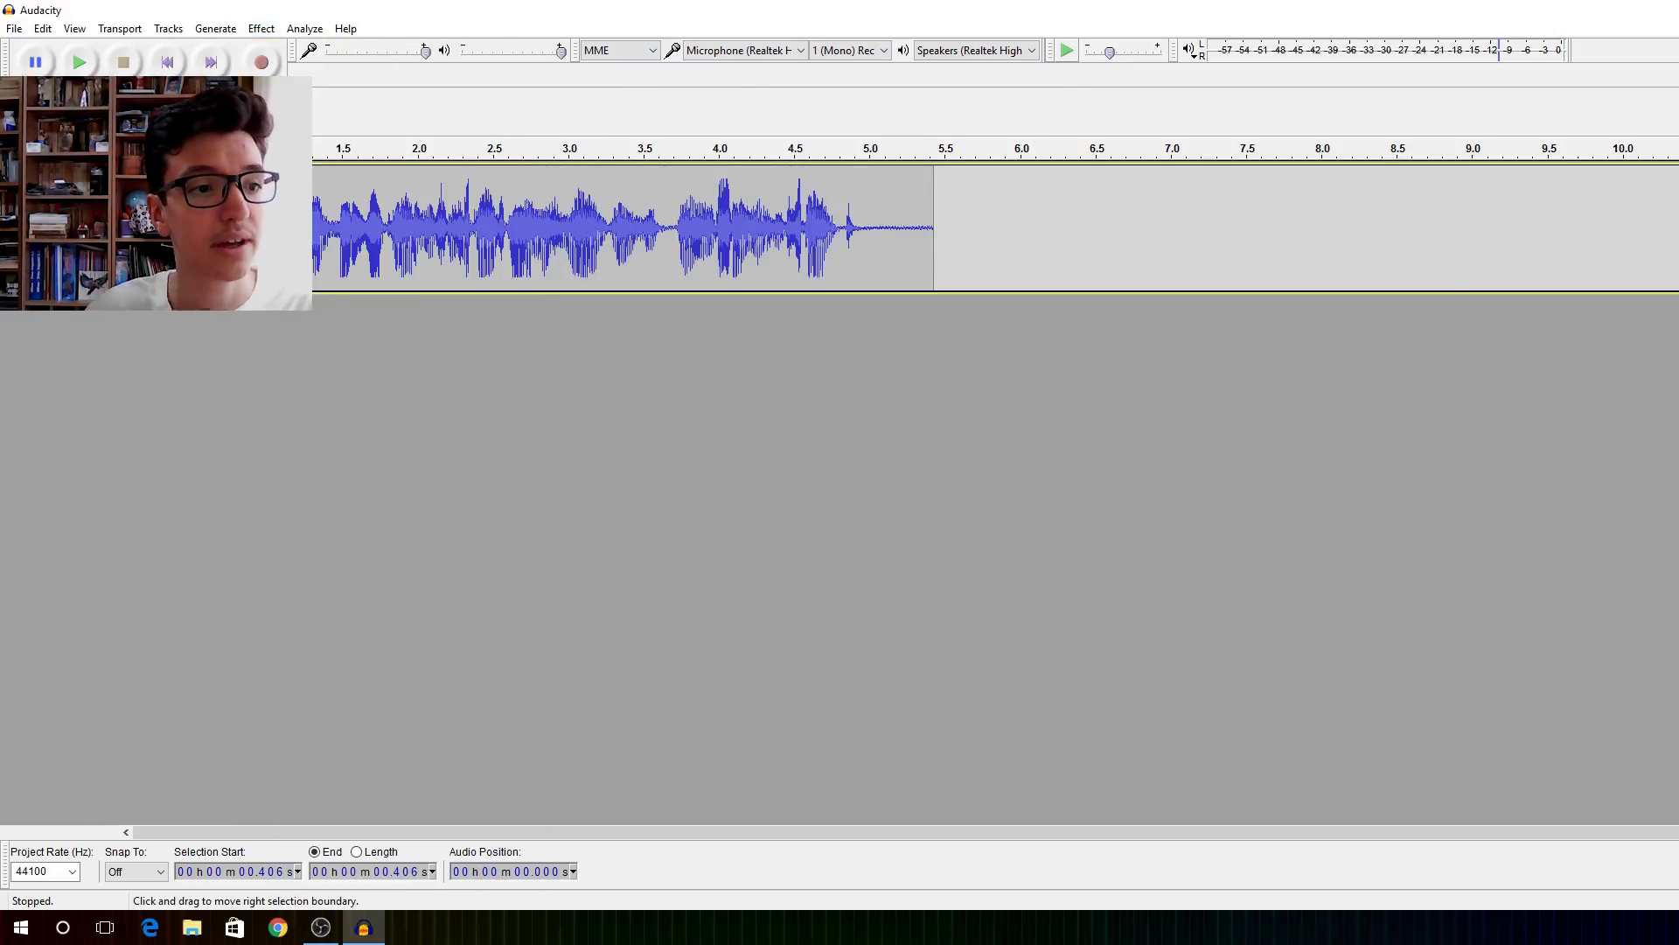
mouse_move(164, 228)
left_mouse_down()
mouse_move(216, 228)
mouse_move(161, 228)
left_mouse_up()
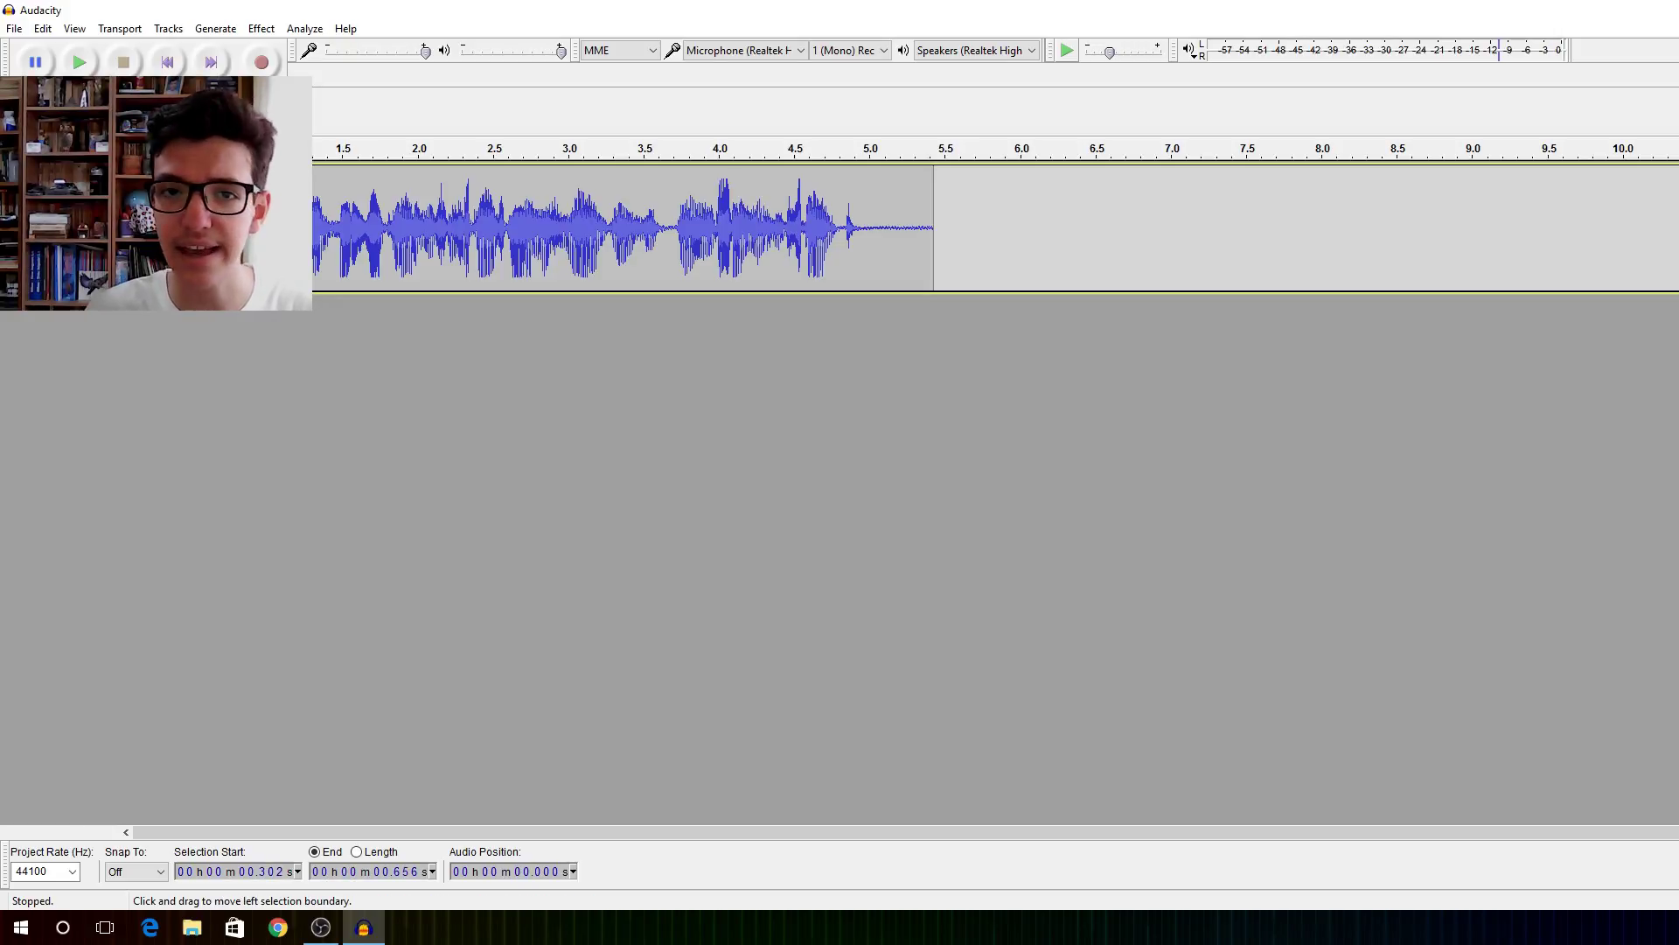
key("space")
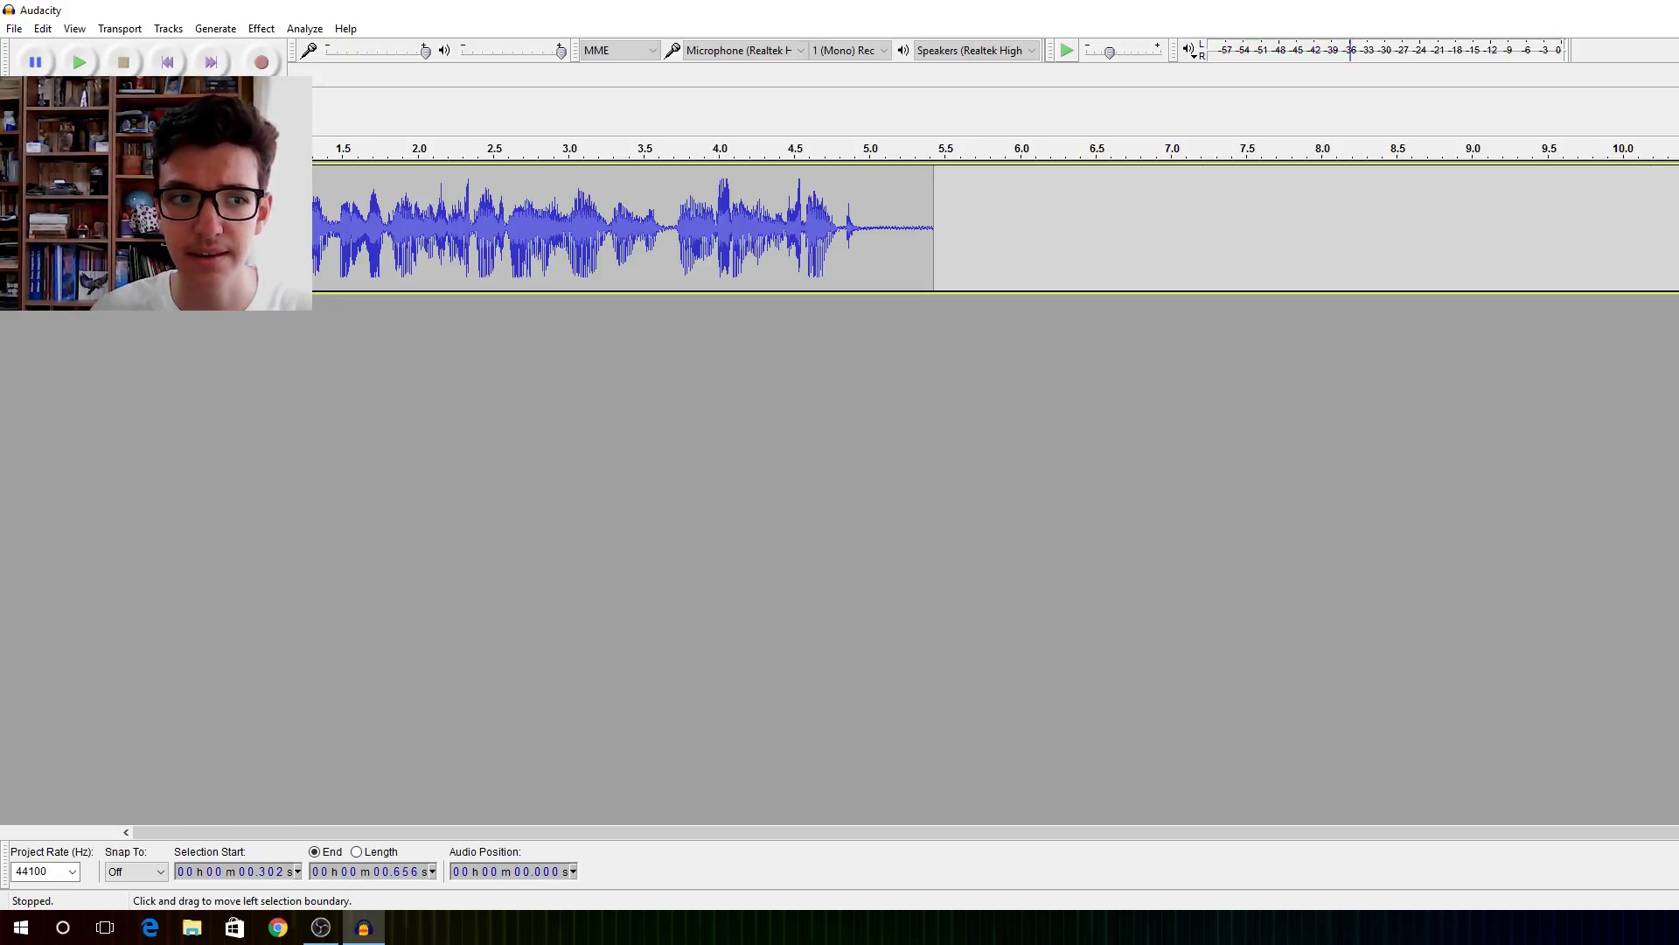
key("space")
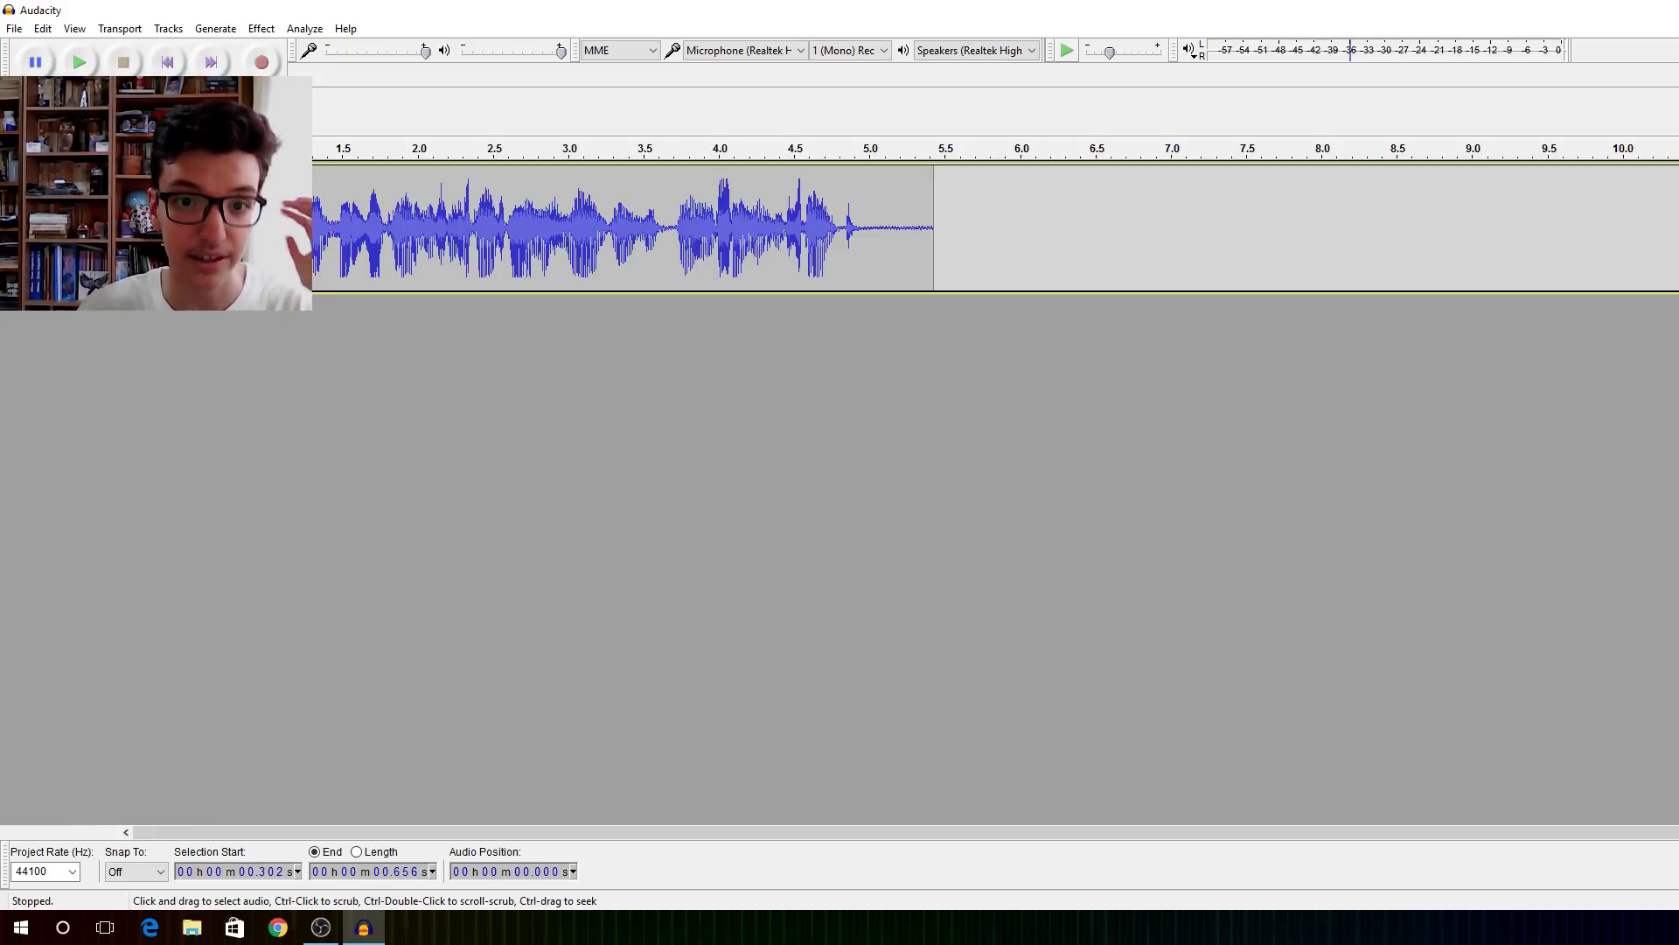
left_click(260, 29)
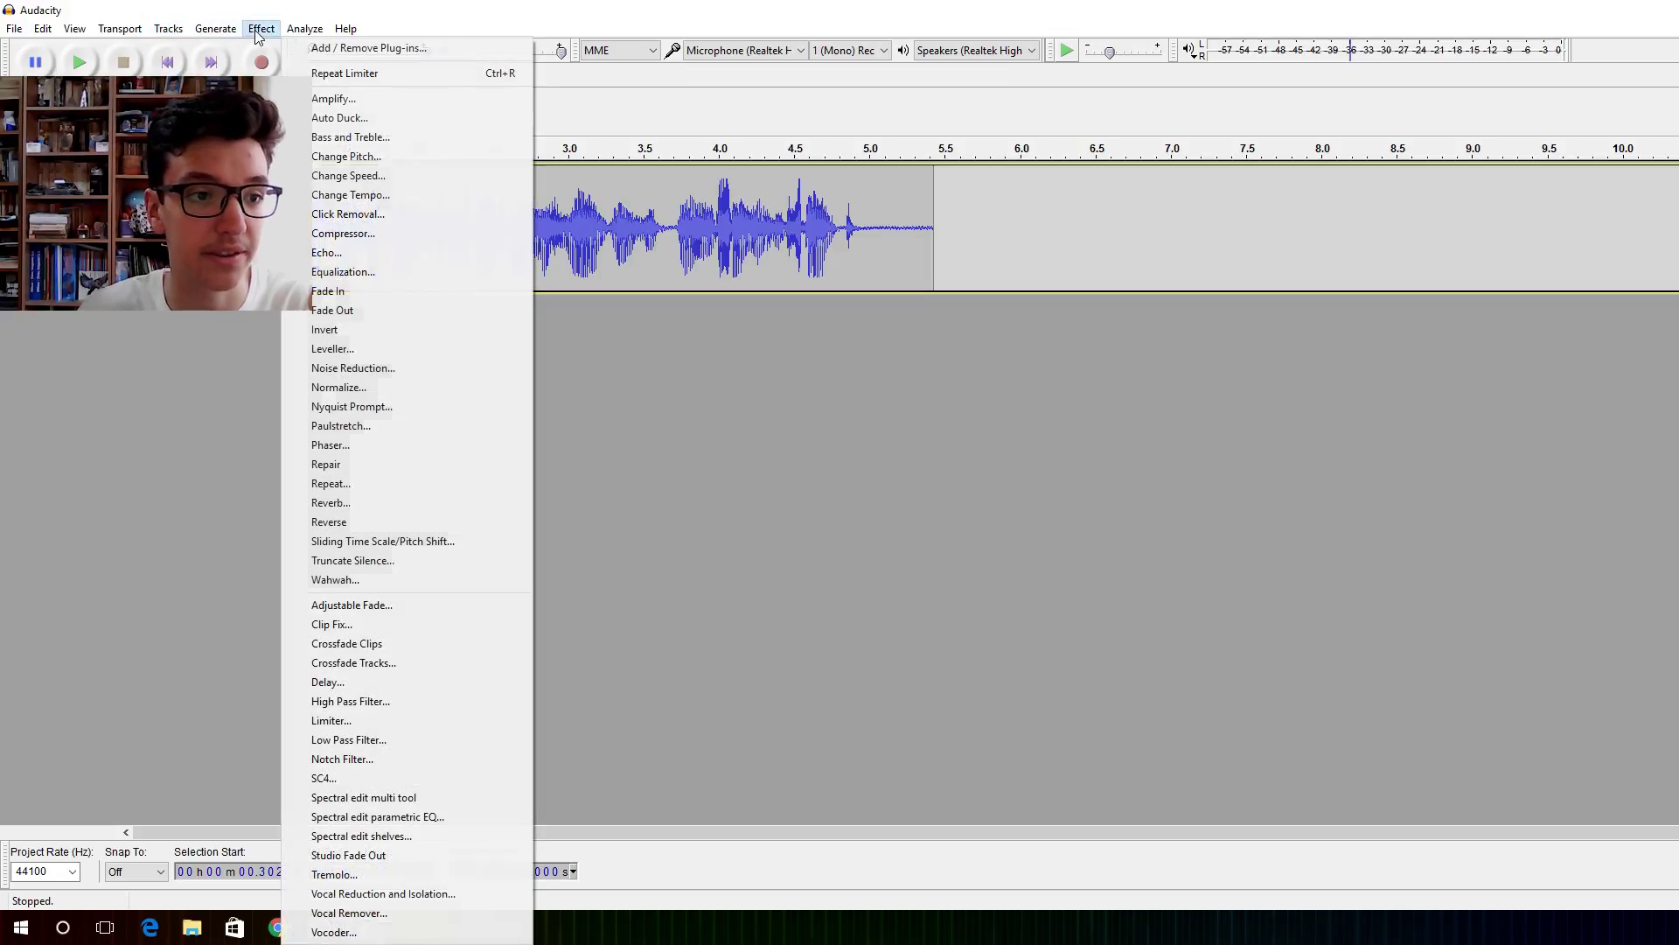
left_click(389, 365)
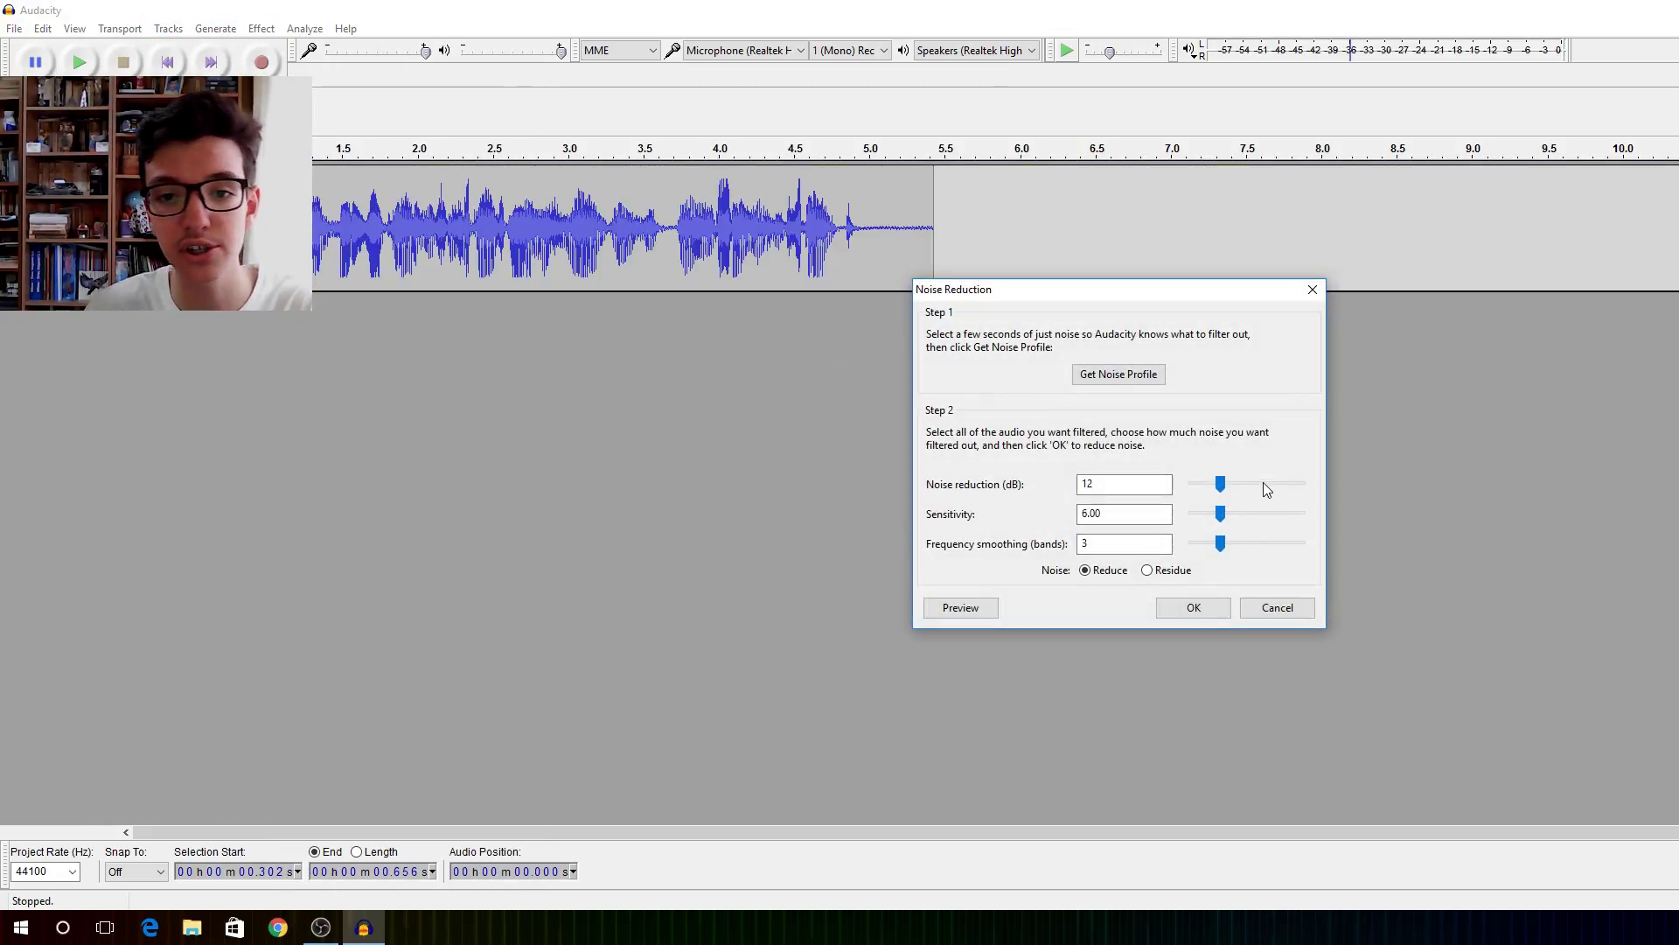
left_click(1106, 376)
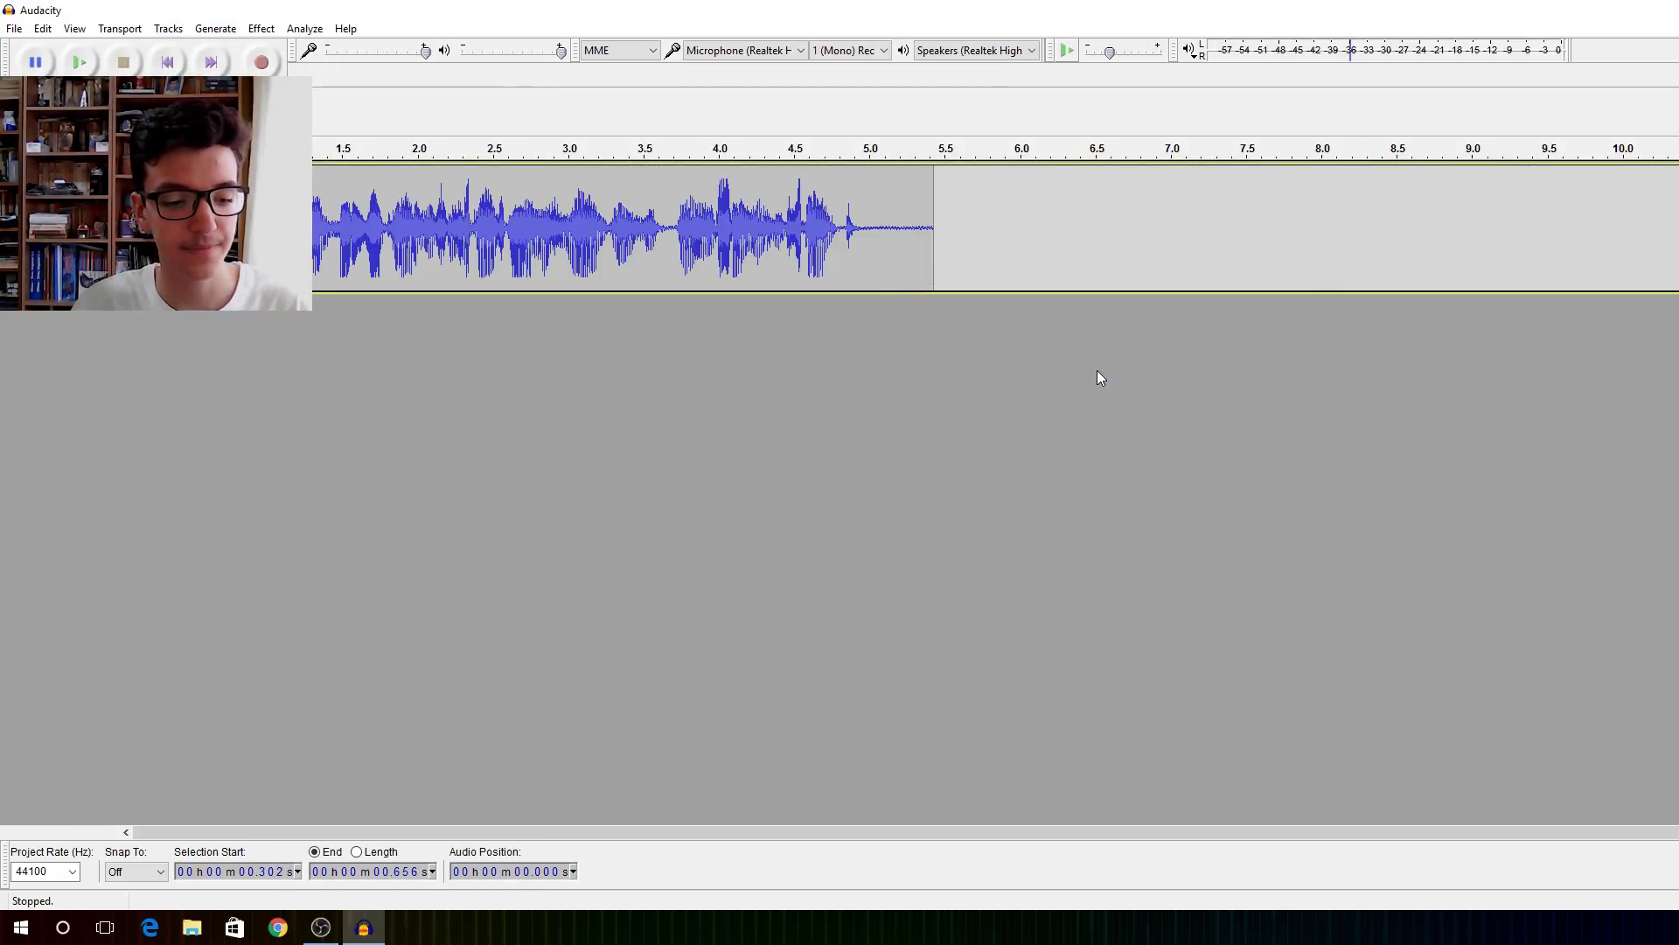
Apply Noise Reduction with the new profile to the whole recording.
key("ctrl+a")
left_click(258, 29)
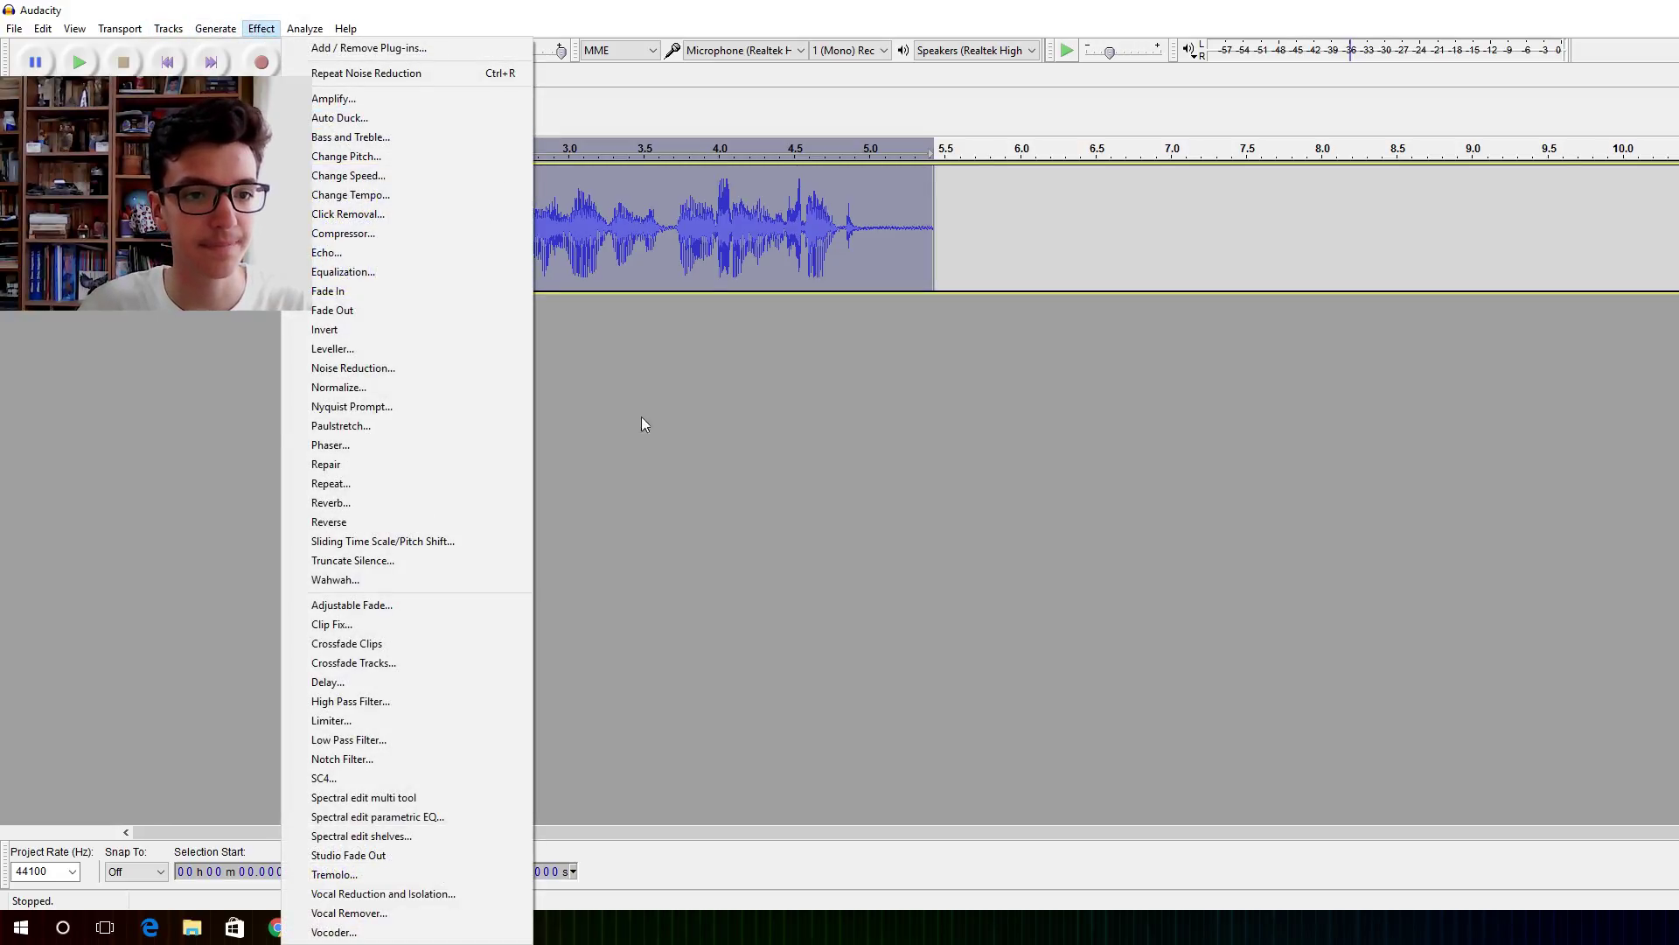
left_click(449, 370)
left_click(1190, 611)
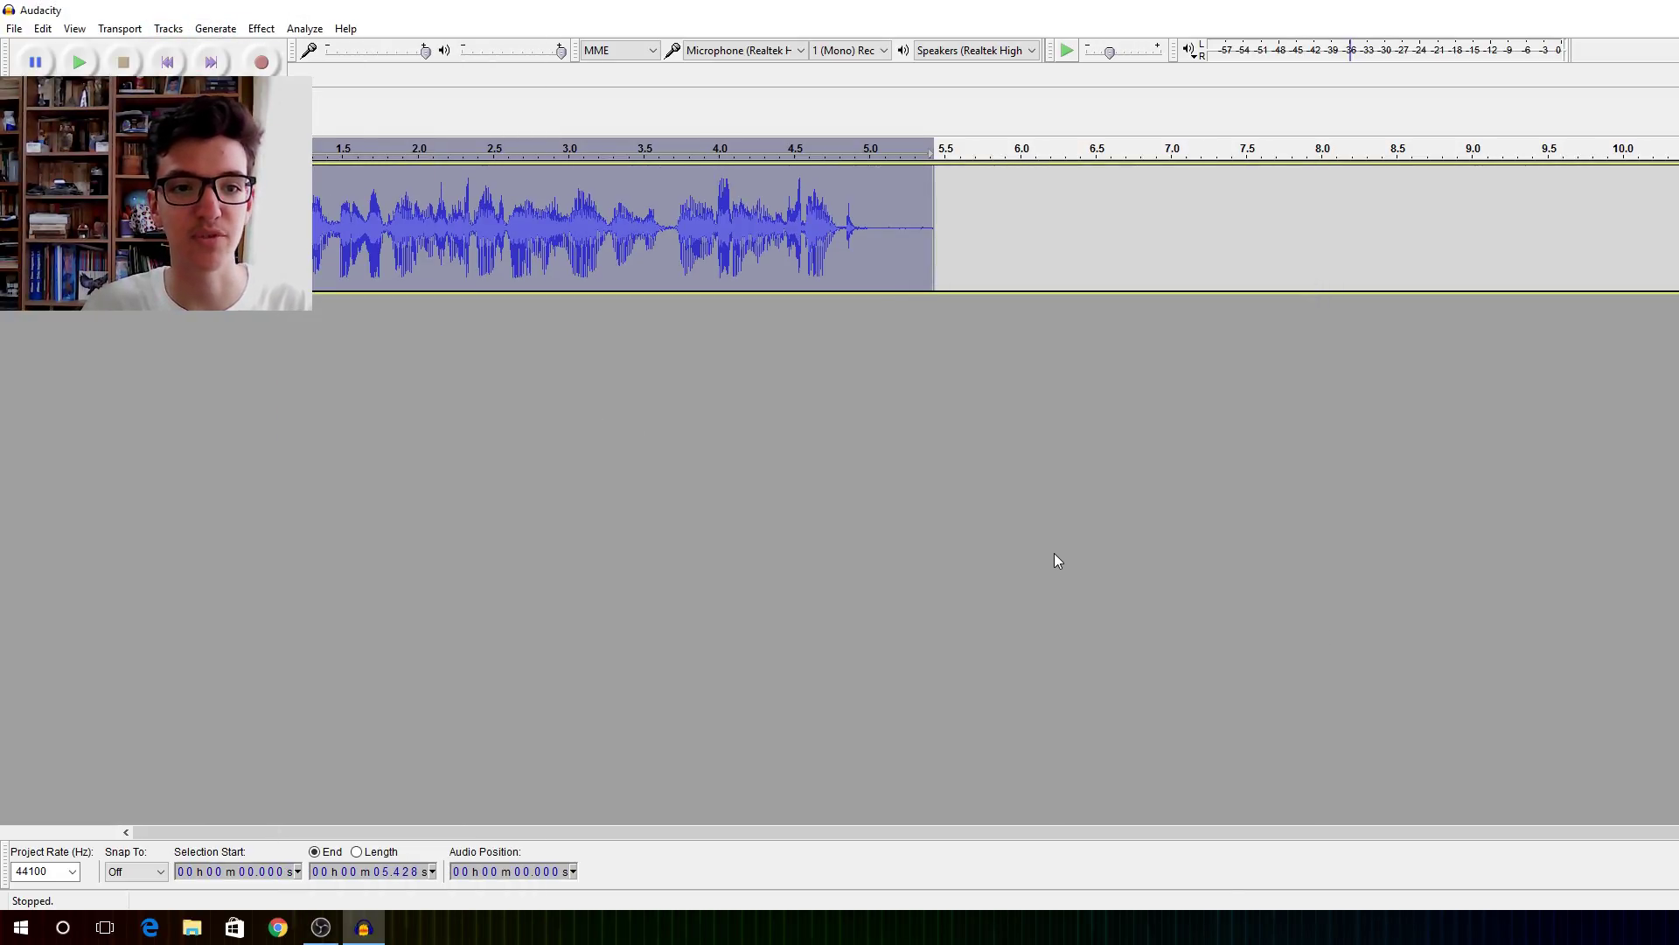
Normalize the recording to raise its peaks, then clear the selection.
left_click(253, 32)
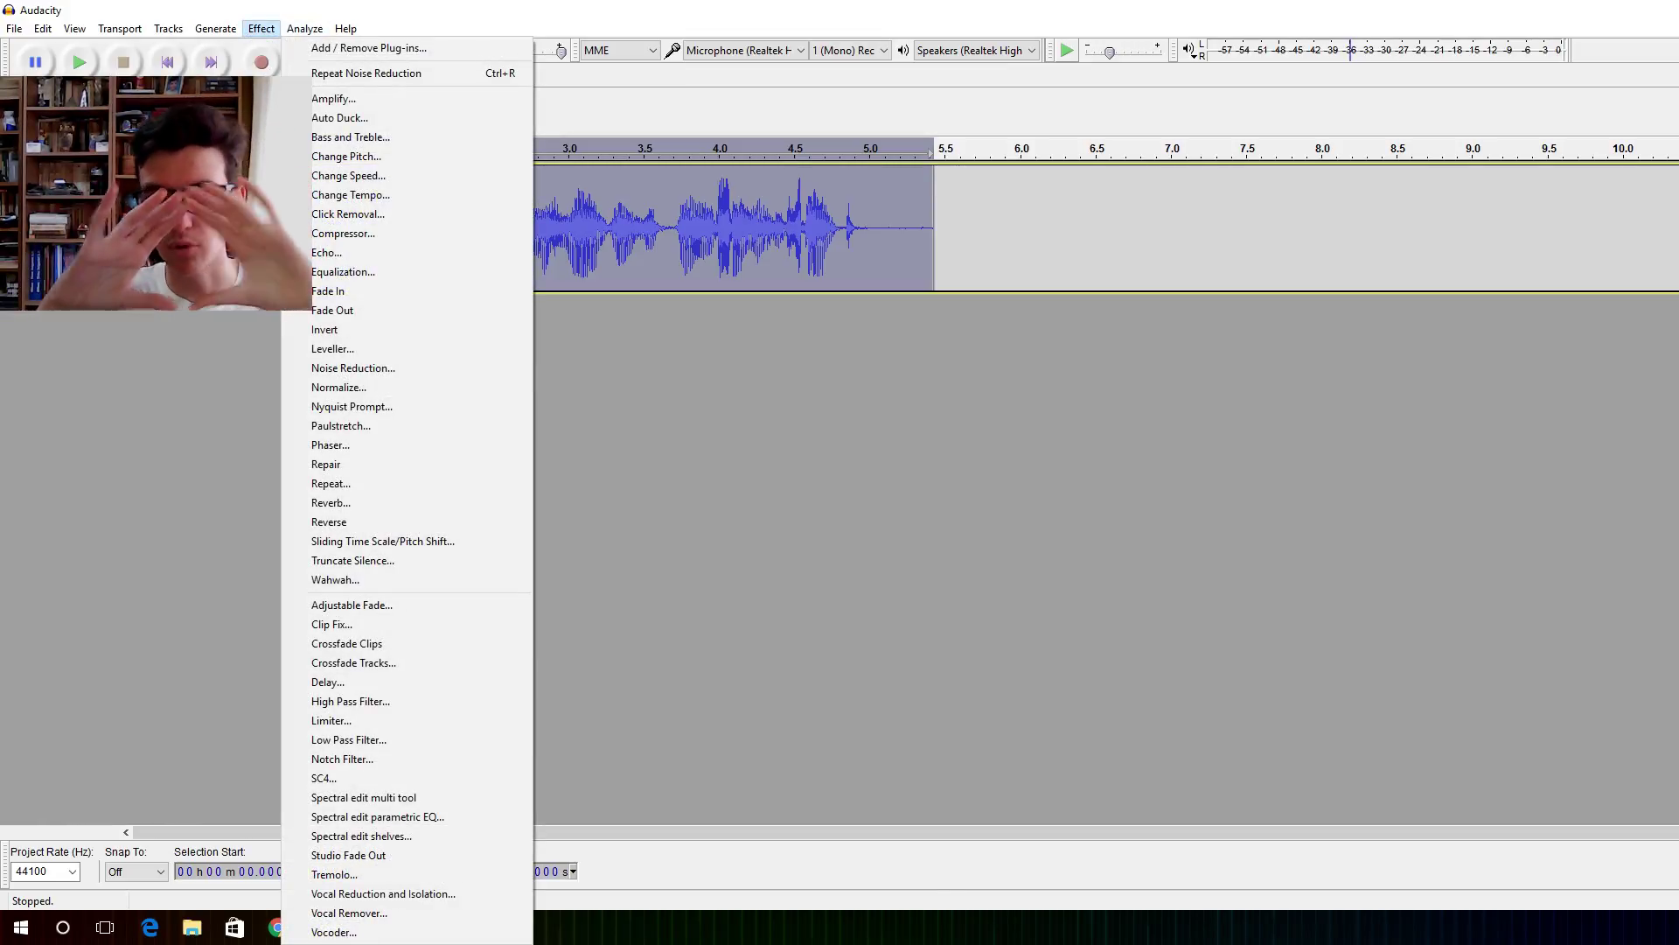
left_click(396, 385)
left_click(1177, 508)
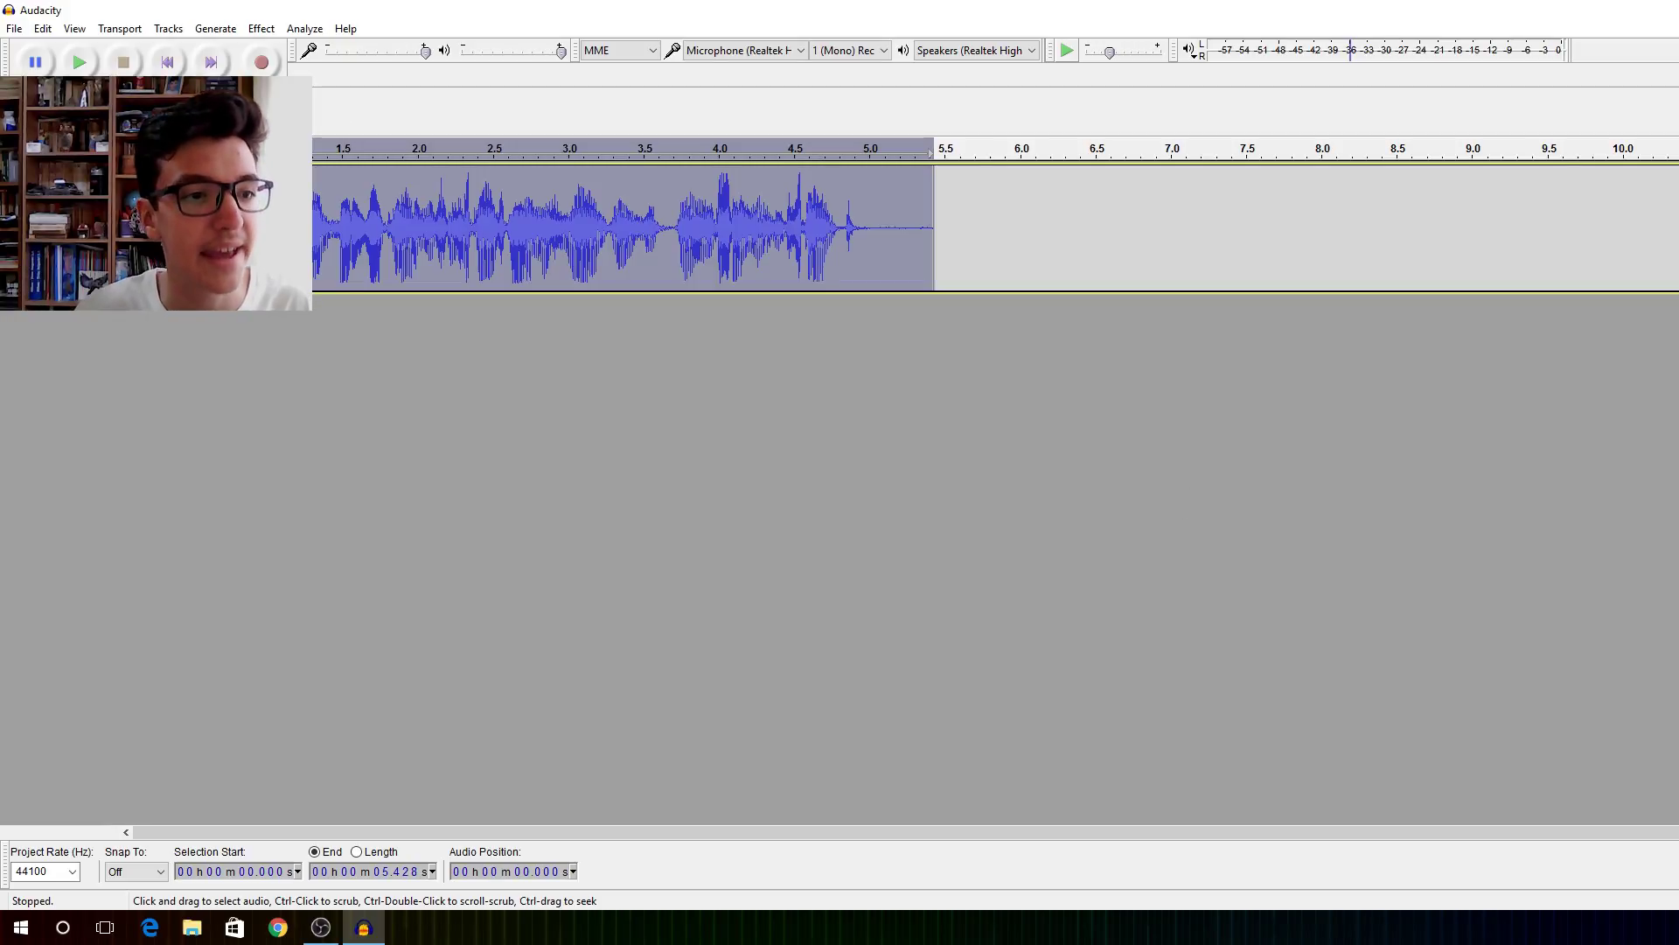
left_click(223, 228)
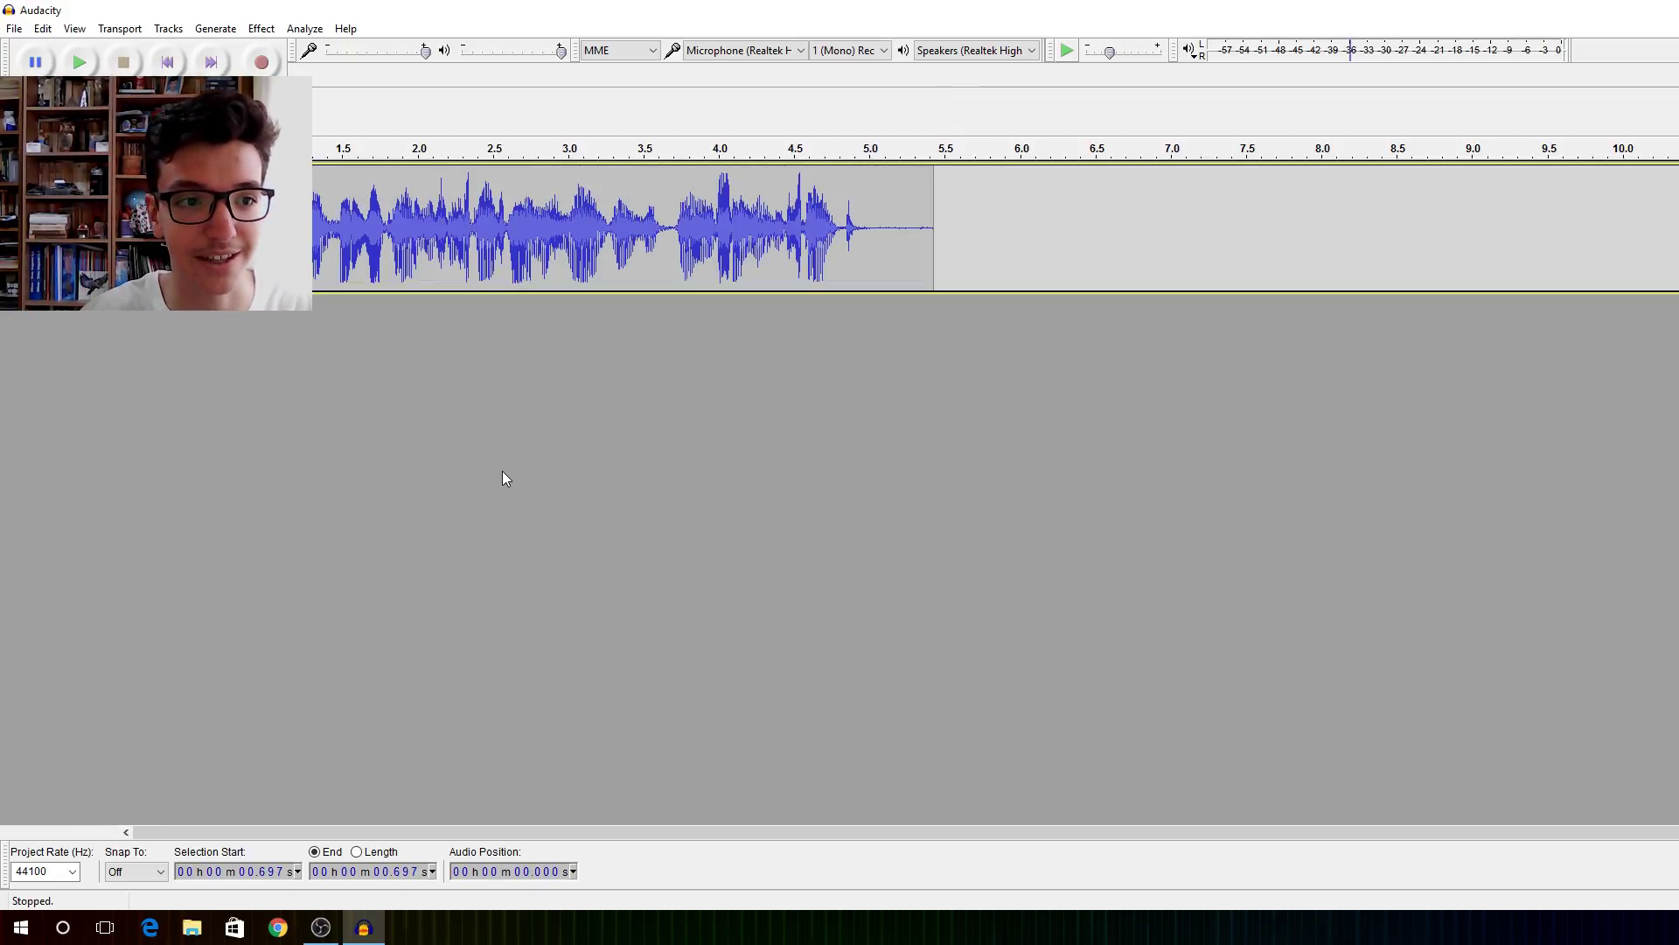
key("space")
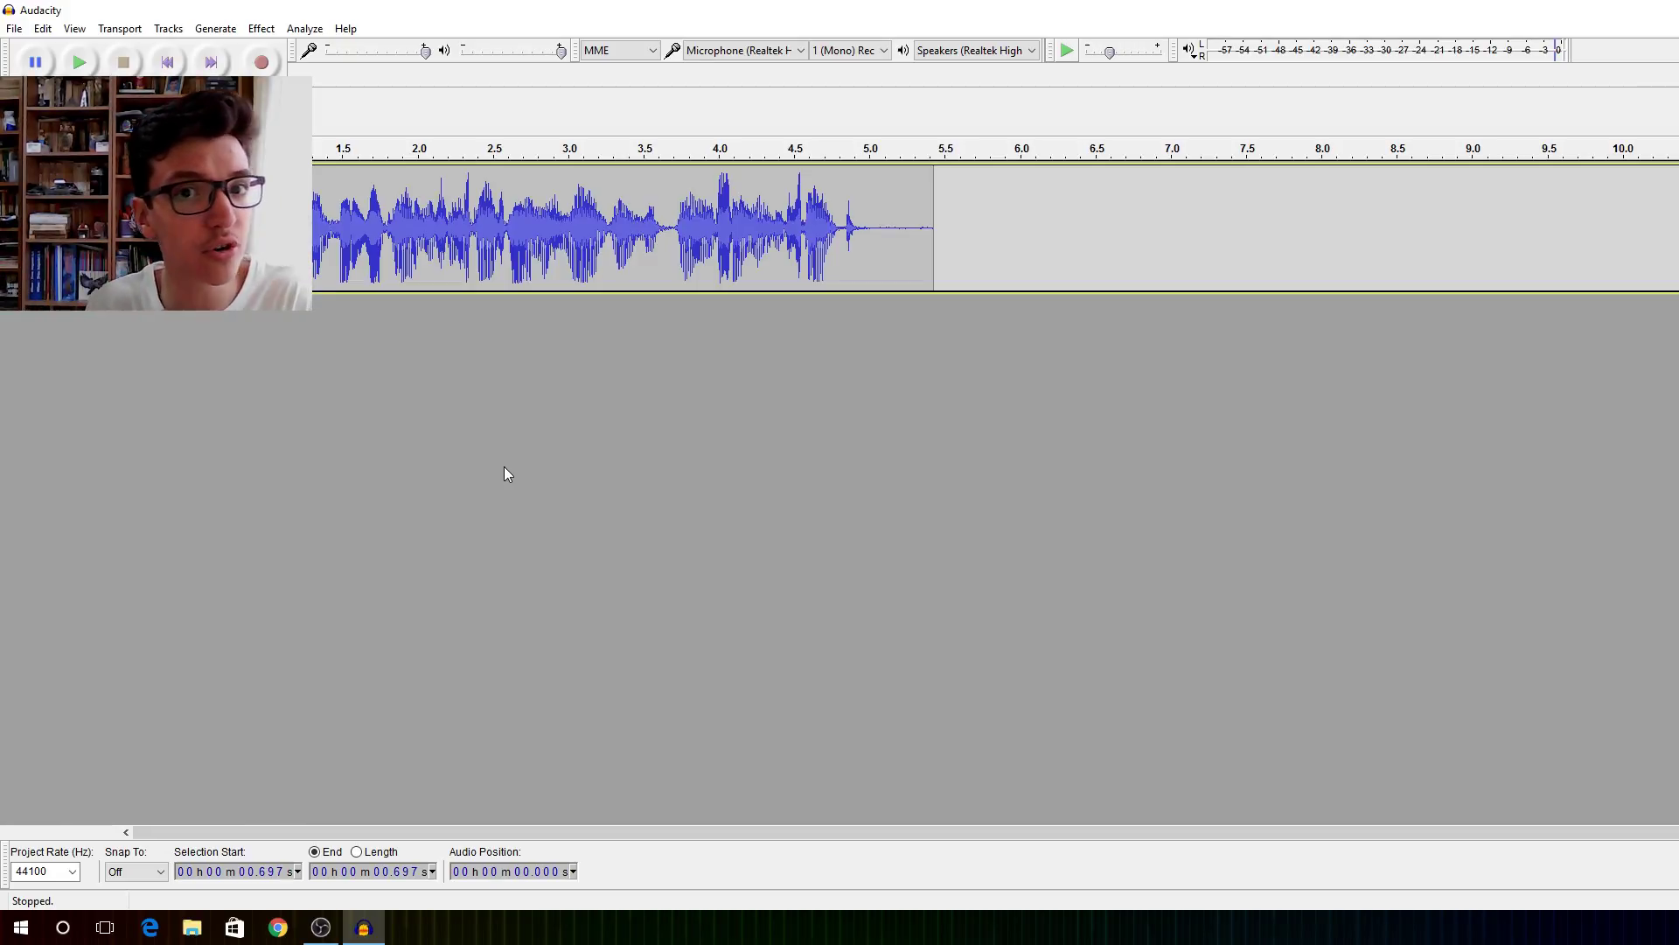
key("super")
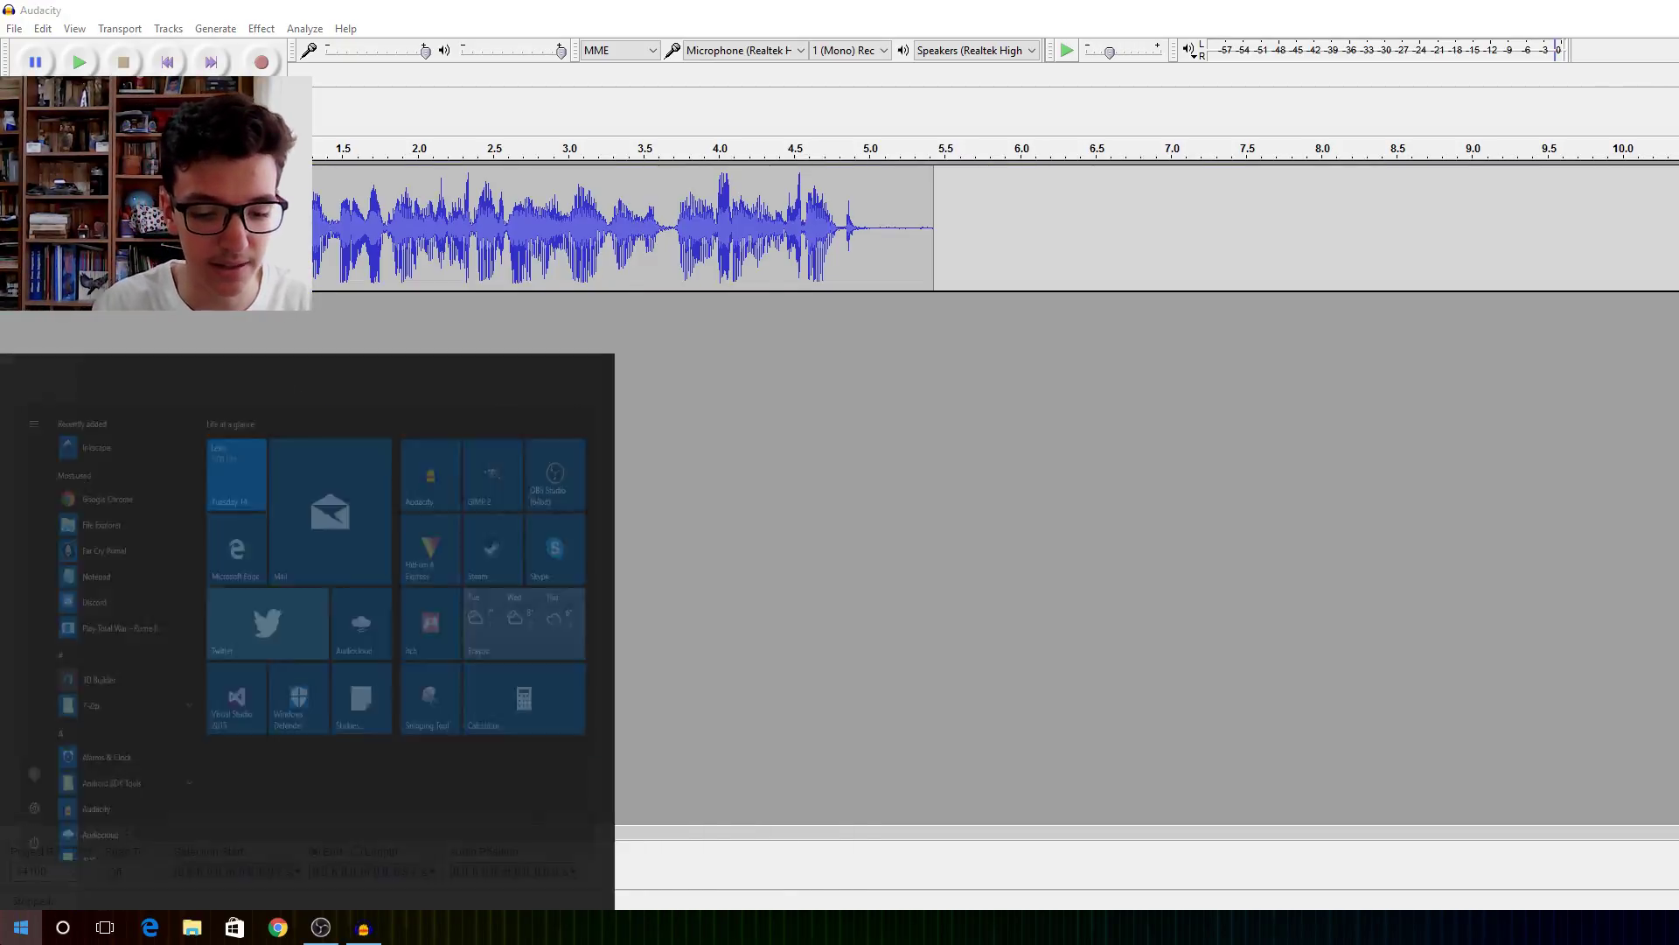
type("sound")
key("Return")
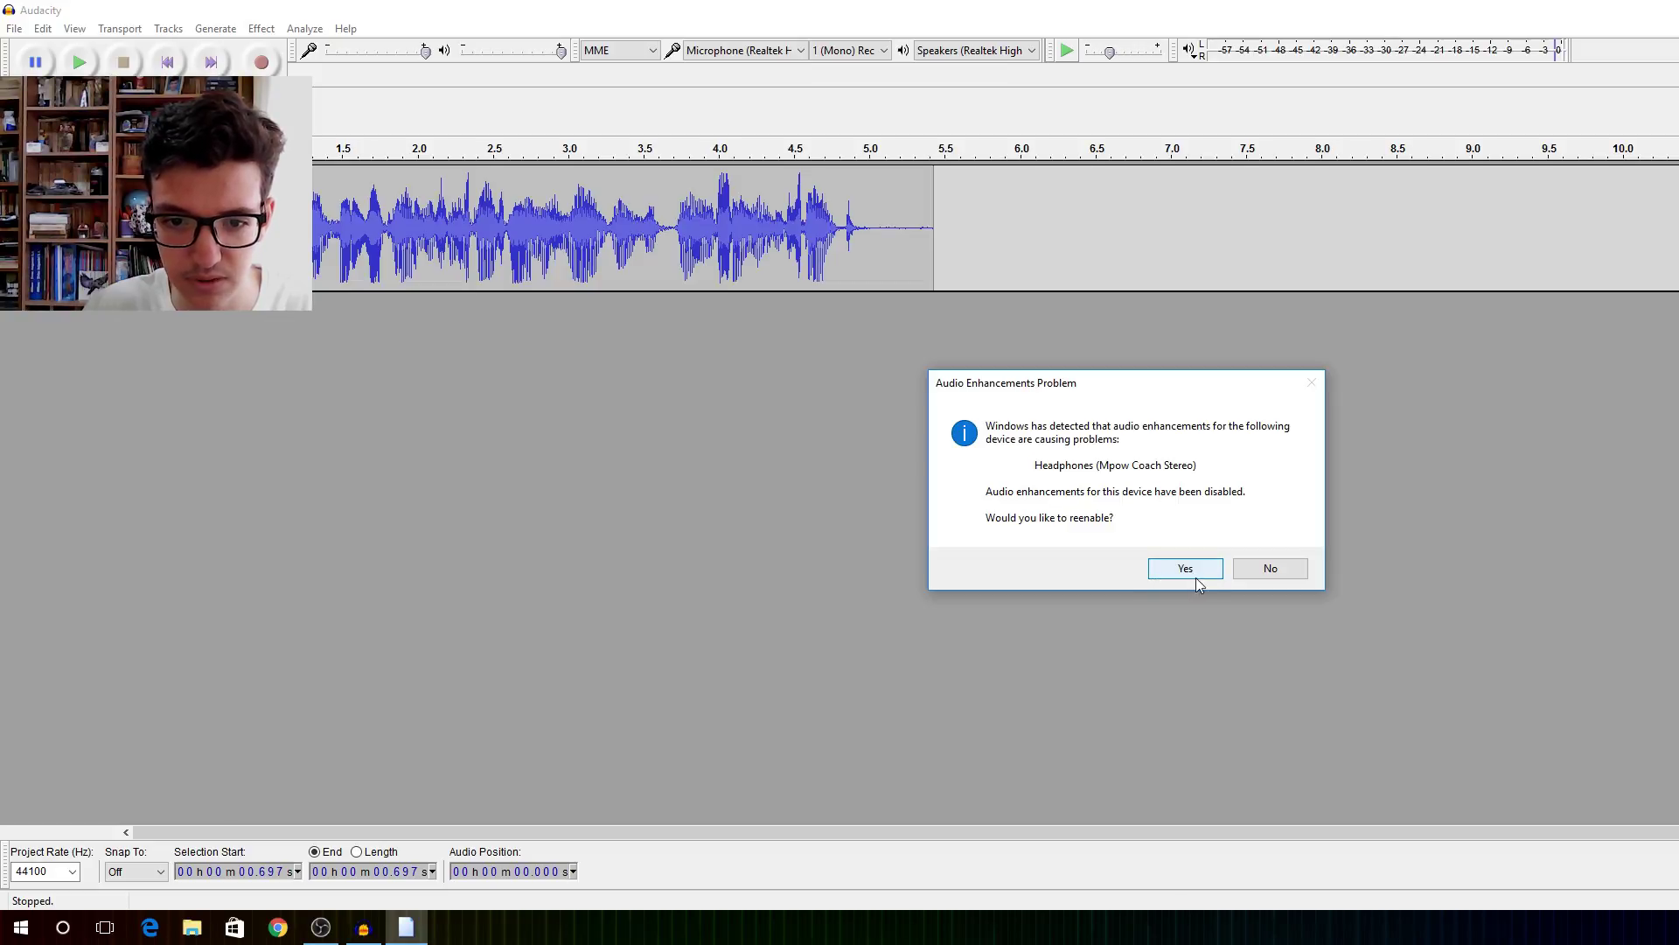
left_click(1273, 570)
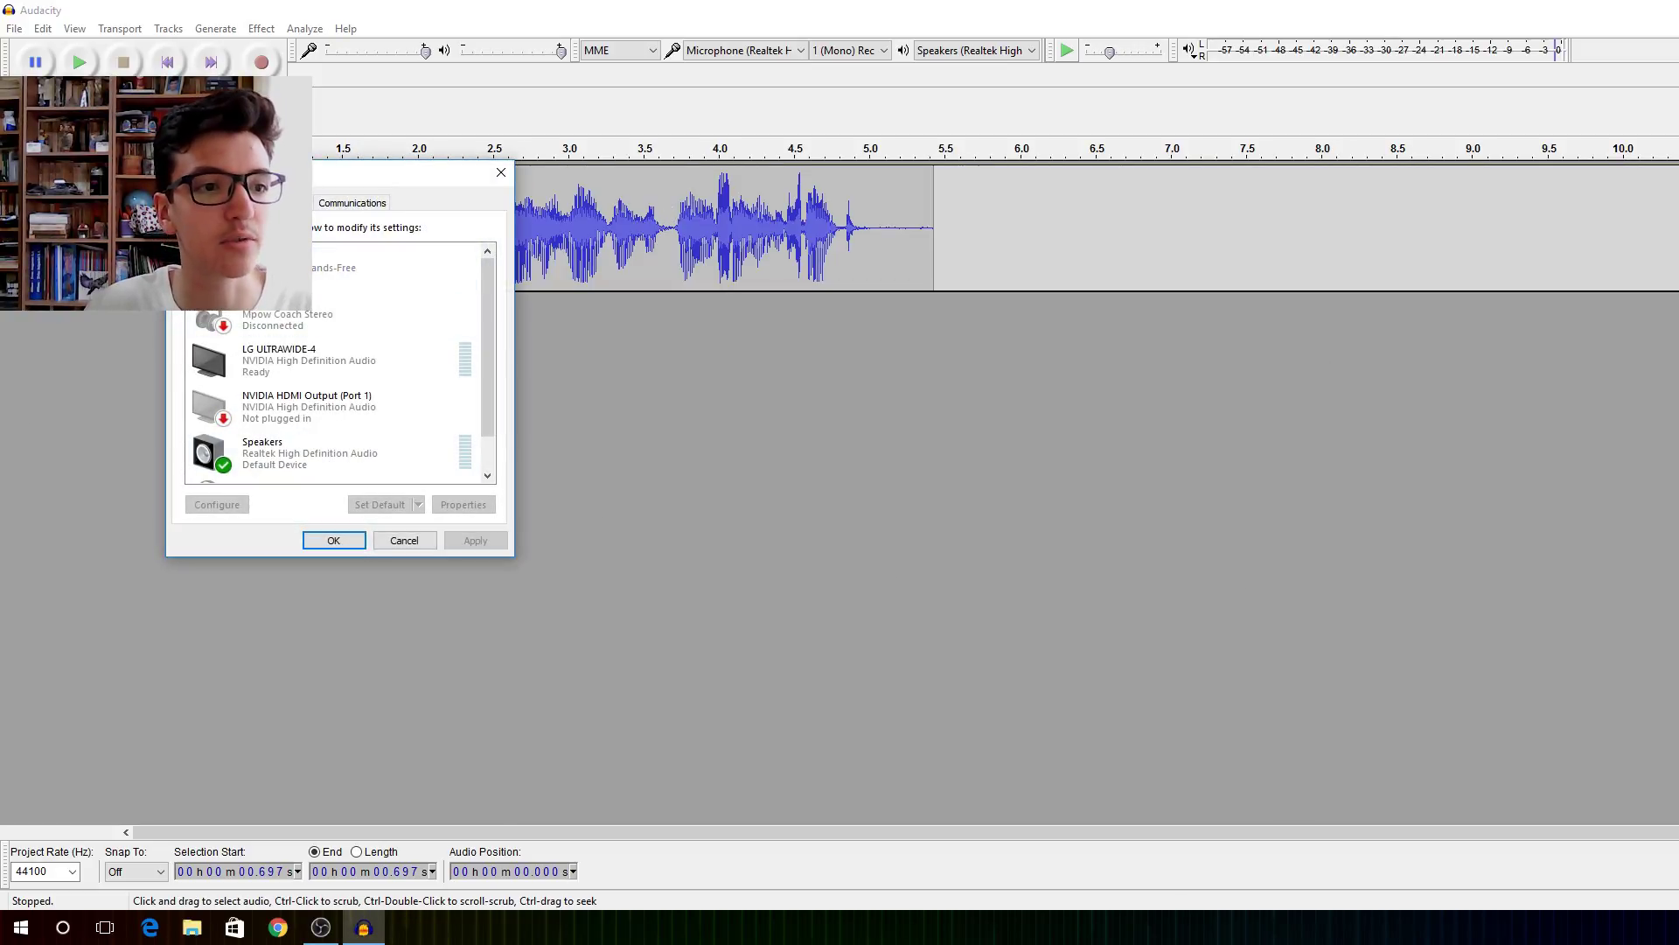
left_click(251, 202)
double_click(325, 354)
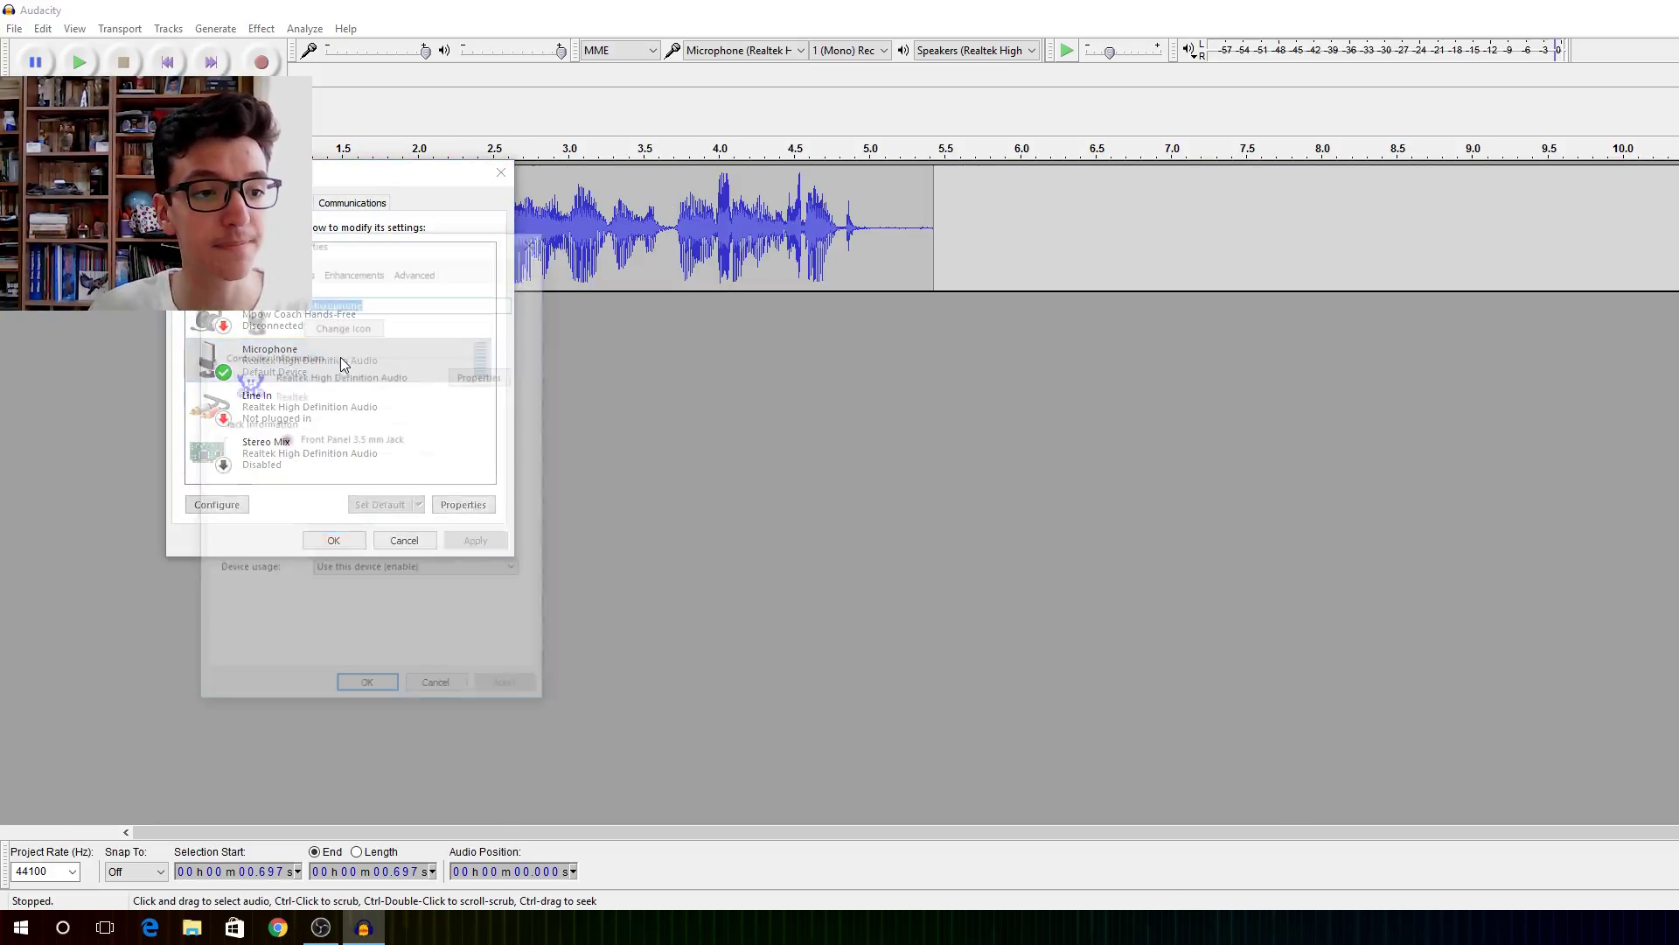
left_click_drag(314, 245, 999, 187)
left_click(951, 213)
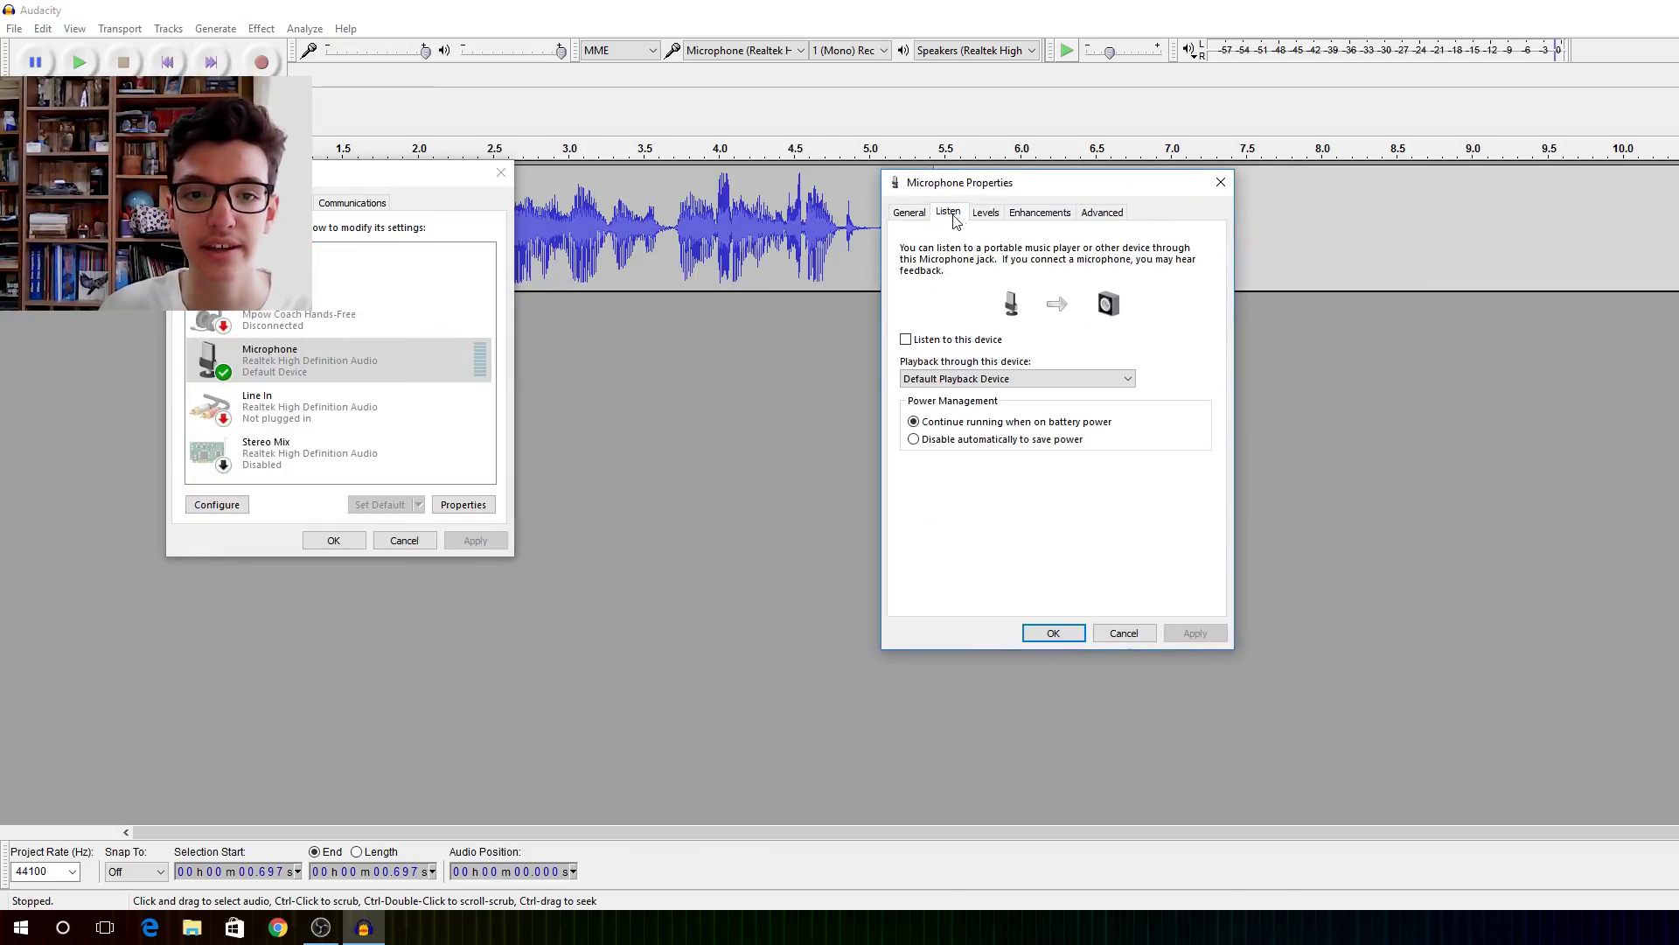
left_click(986, 214)
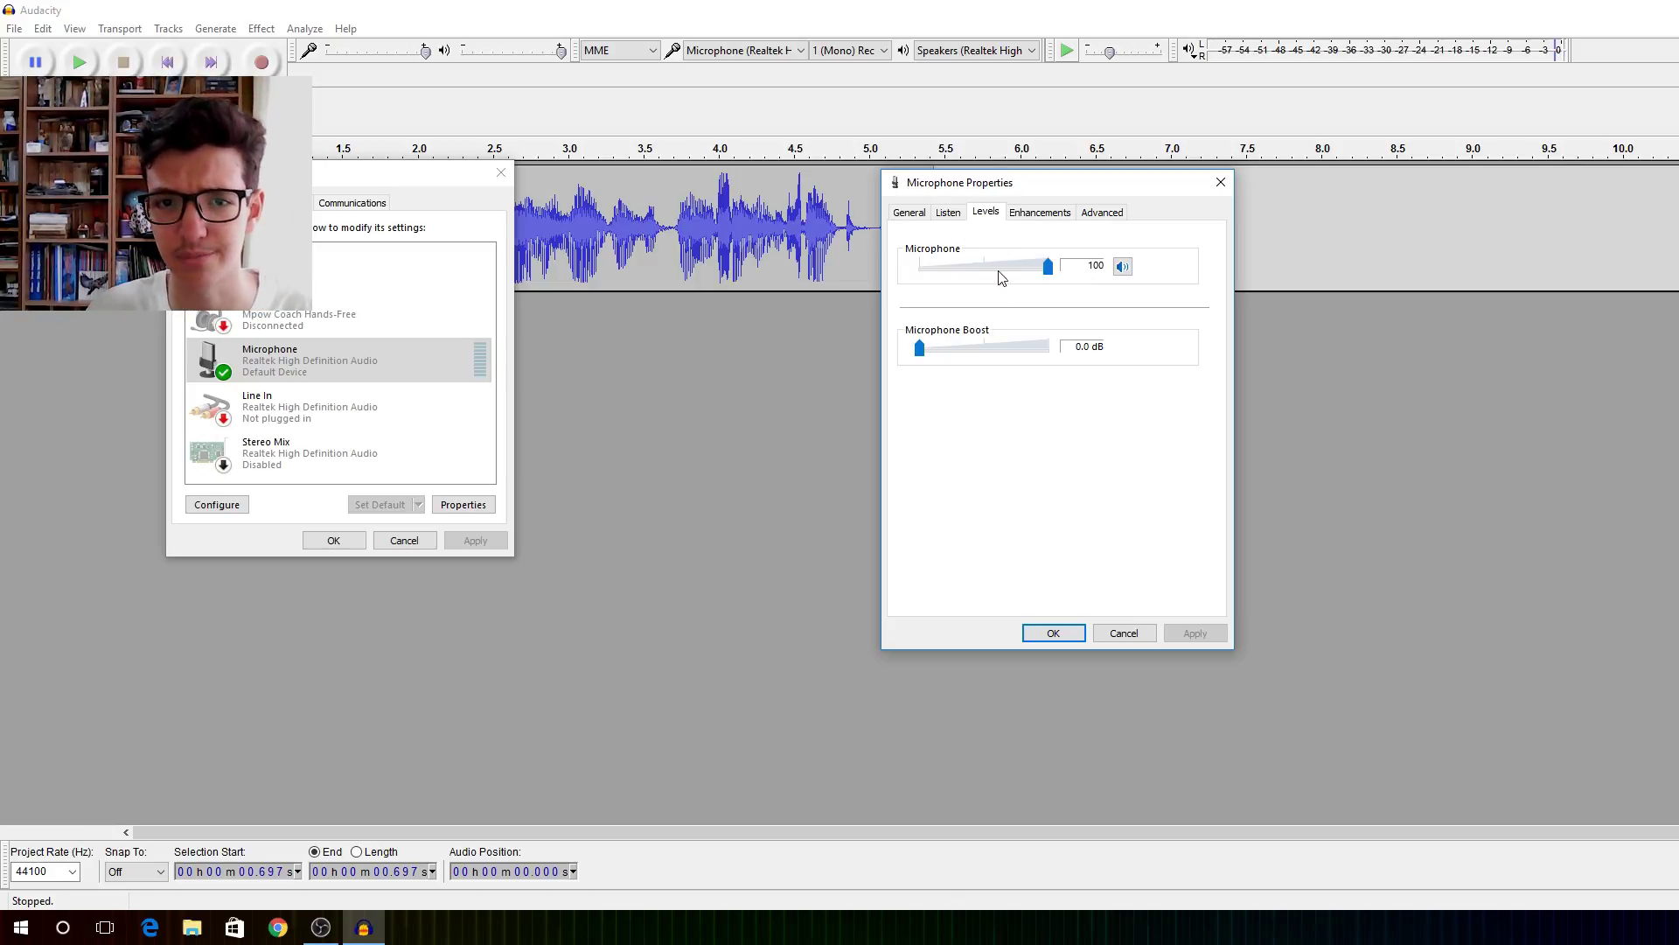
left_click(1032, 213)
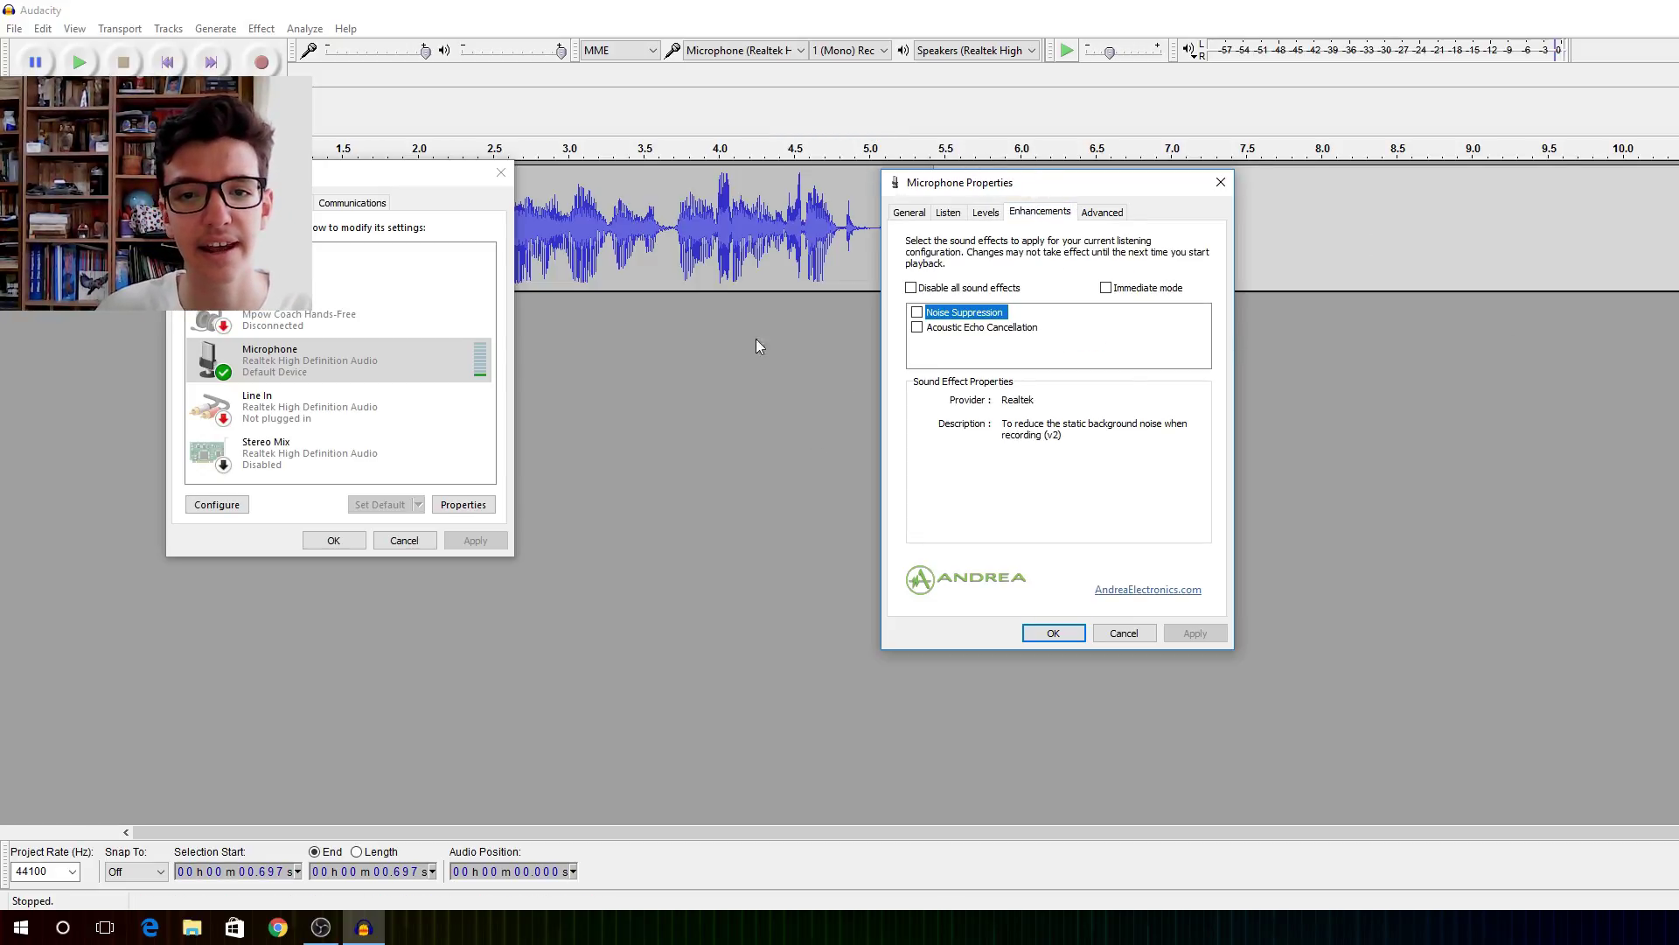
left_click(1221, 183)
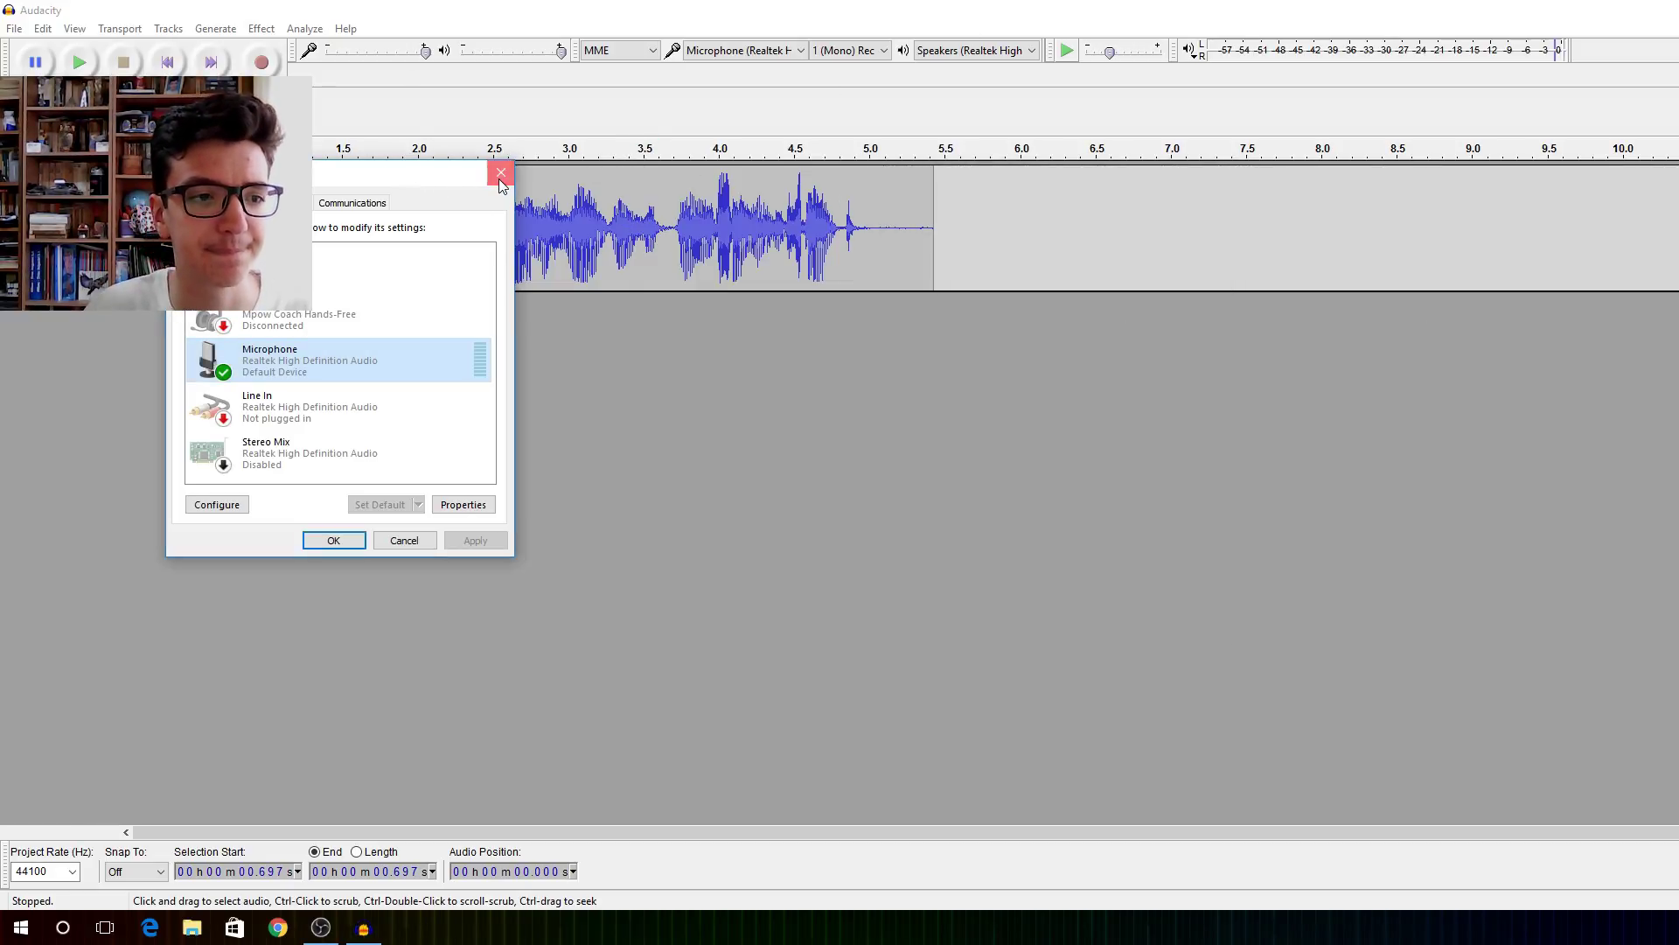
left_click(501, 175)
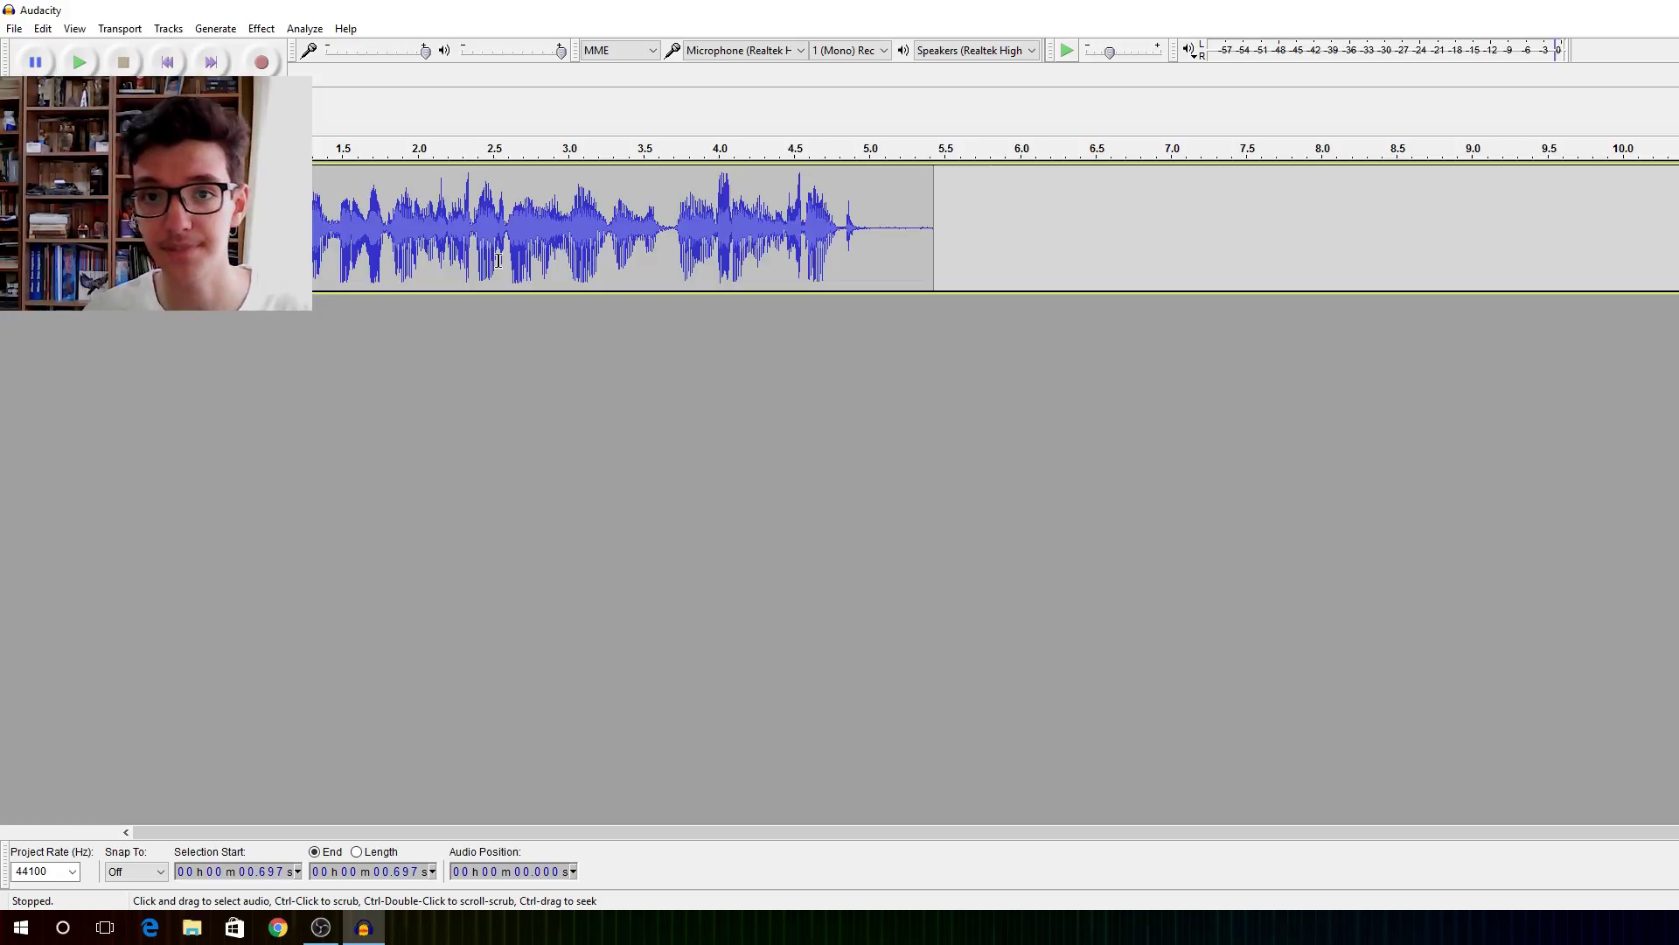